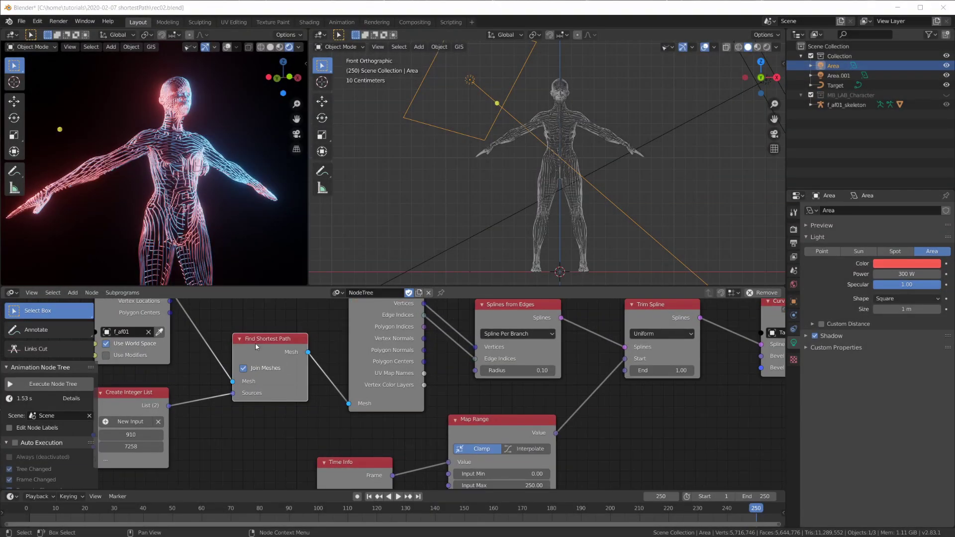
- Examine the Find Shortest Path node tree and the source indices held in the Create Integer List node
key(Home)
middle_drag(408, 390, 408, 392)
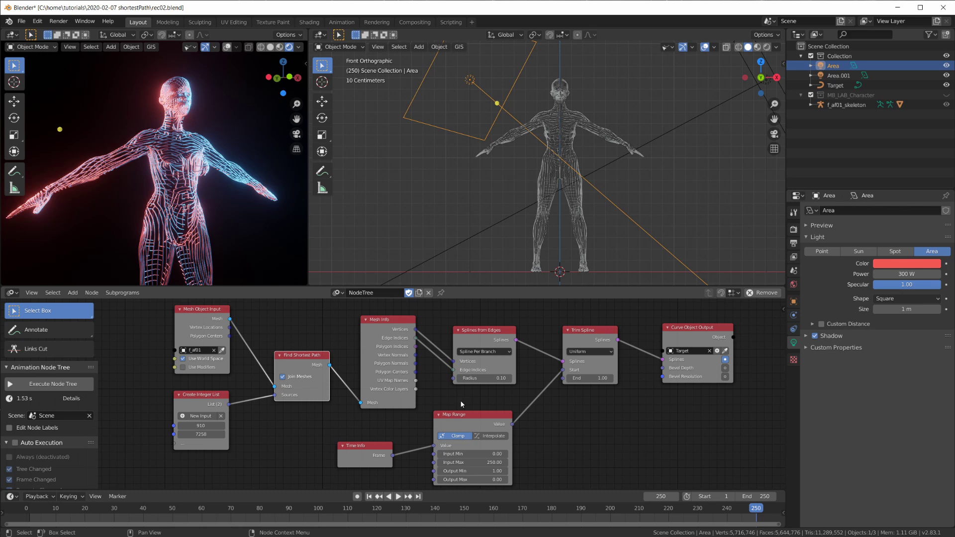
scroll(469, 406, down, 1)
scroll(470, 406, up, 1)
middle_drag(481, 408, 472, 404)
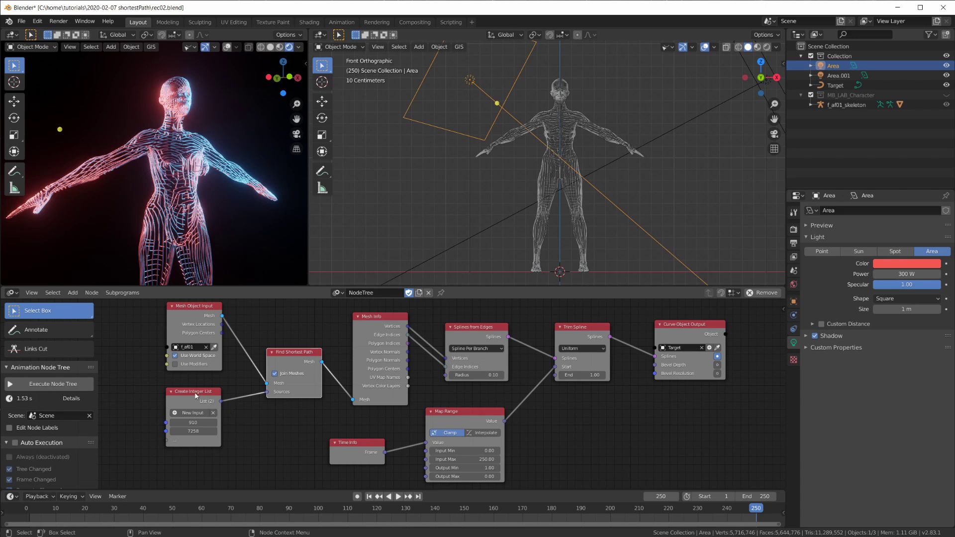
drag(198, 393, 198, 395)
scroll(207, 415, up, 1)
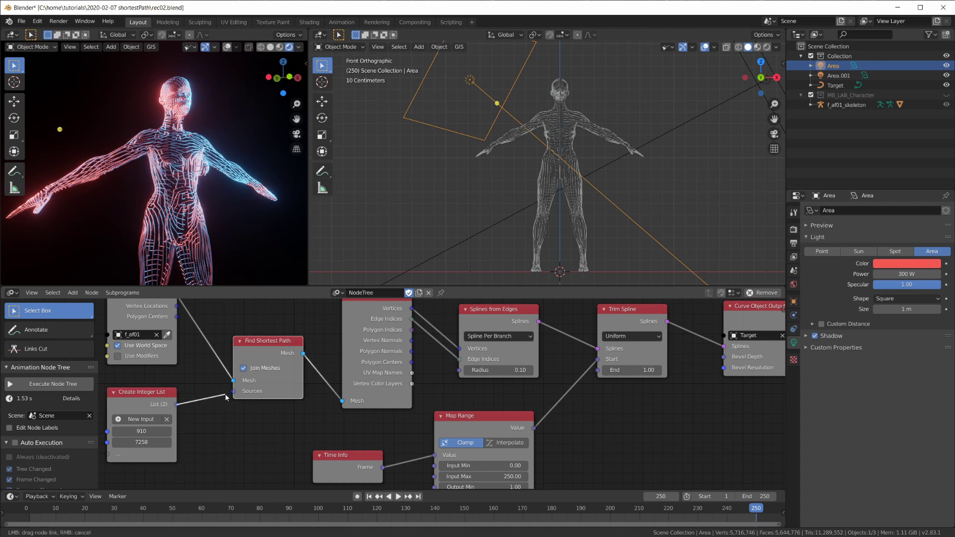
drag(149, 396, 150, 398)
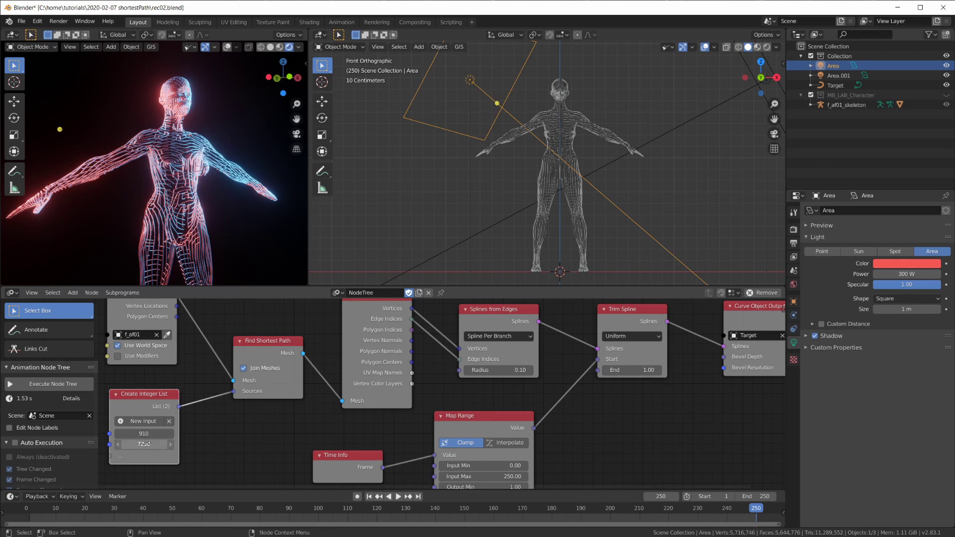
- Hide the Target curve and make the MB_LAB_Character collection visible in the viewports
scroll(577, 185, up, 3)
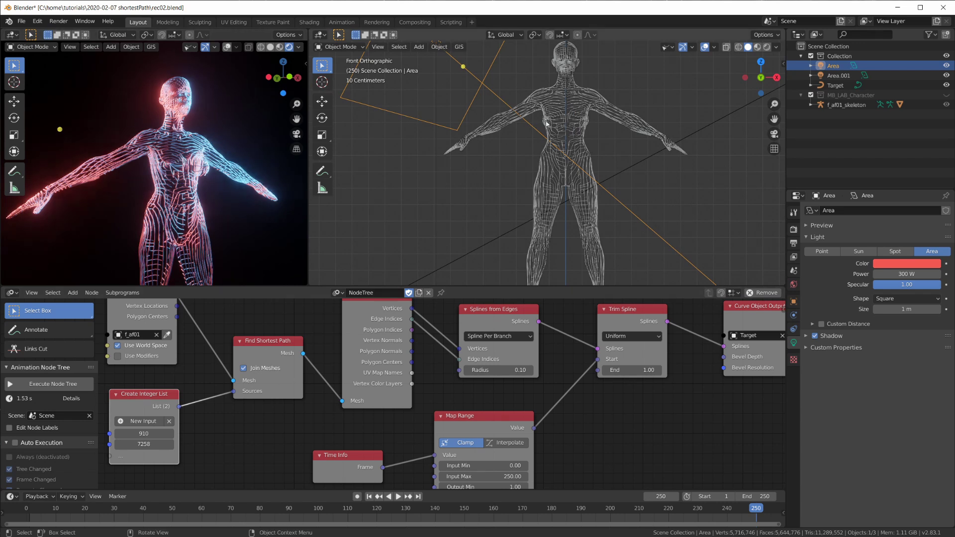
click(946, 85)
click(946, 95)
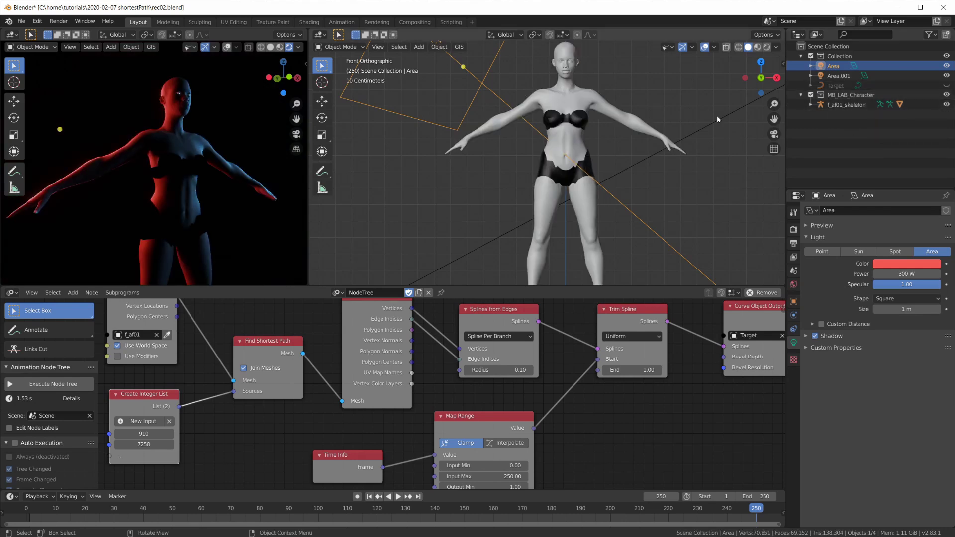
- Enter Edit Mode on the f_af01 body mesh and inspect the vertices at the fingertips of both hands
click(579, 101)
key(Tab)
scroll(691, 161, up, 1)
middle_drag(702, 171, 650, 181)
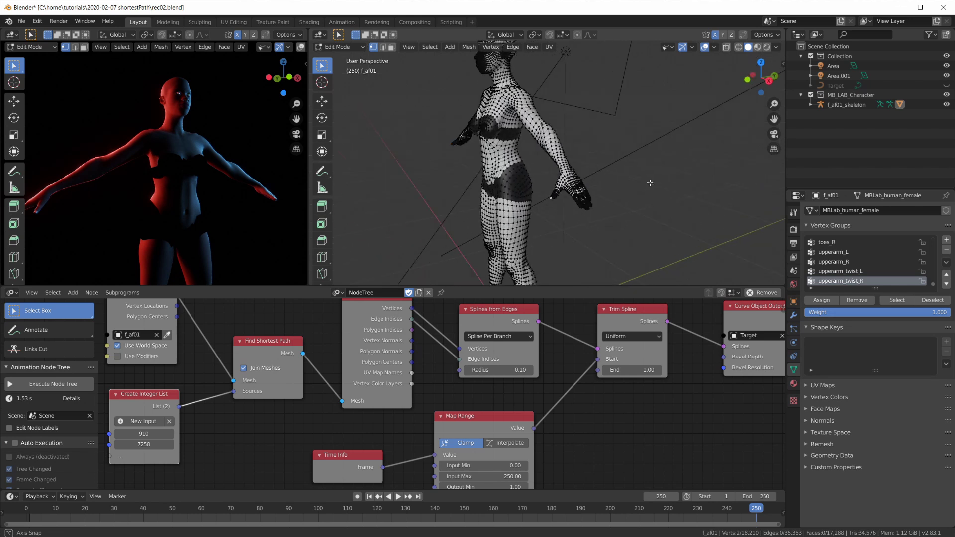
scroll(657, 189, up, 4)
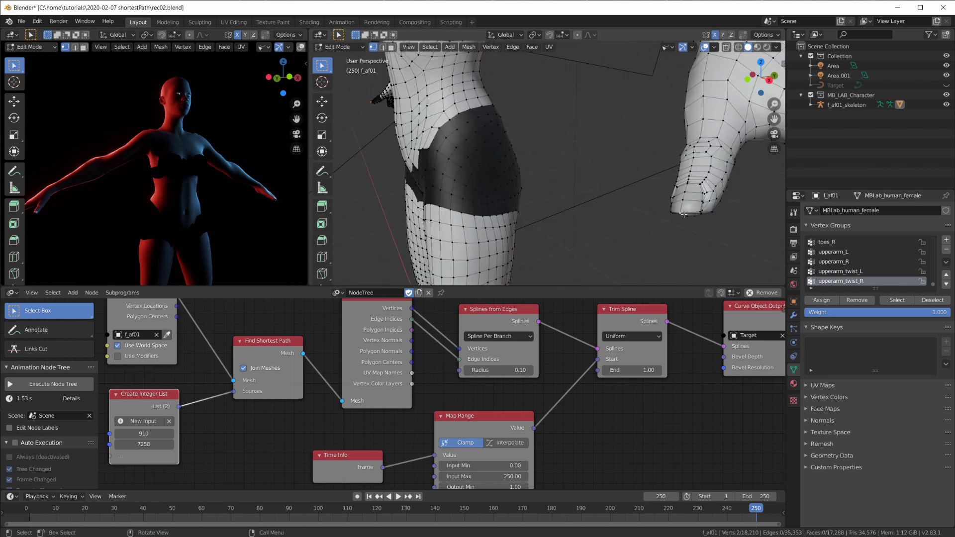
scroll(687, 213, down, 5)
middle_drag(575, 175, 470, 153)
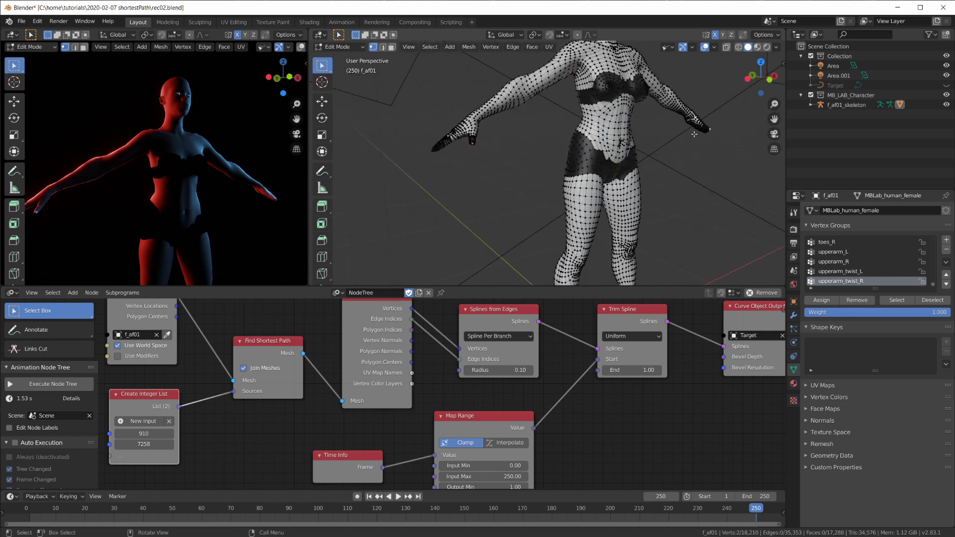
middle_drag(708, 131, 685, 160)
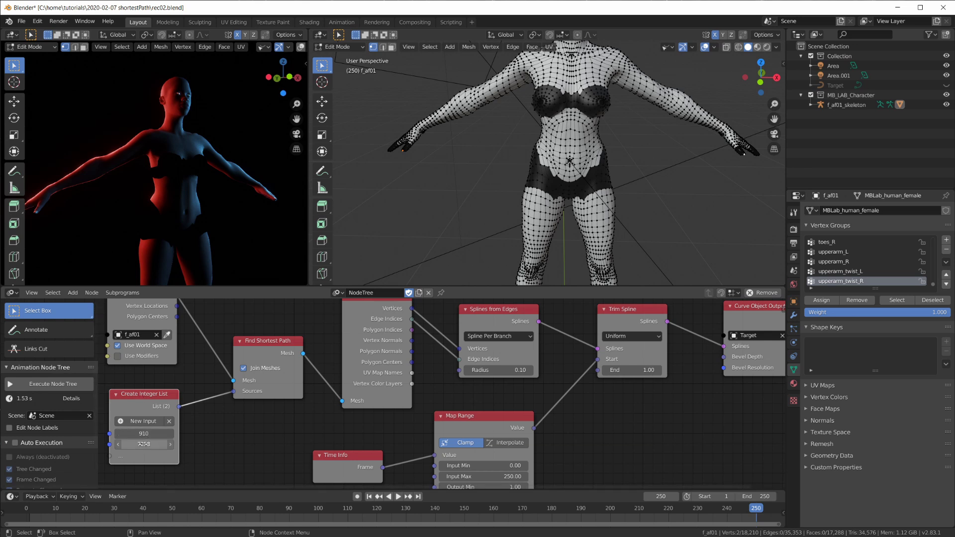
- Shift the Find Shortest Path node slightly upward and nudge the Create Integer List node in the node tree
scroll(249, 429, down, 2)
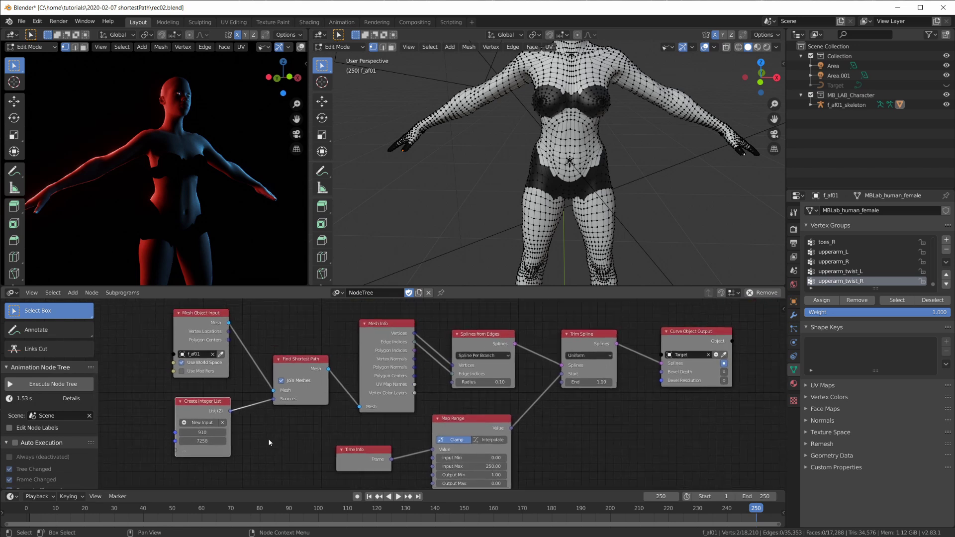
drag(317, 375, 321, 362)
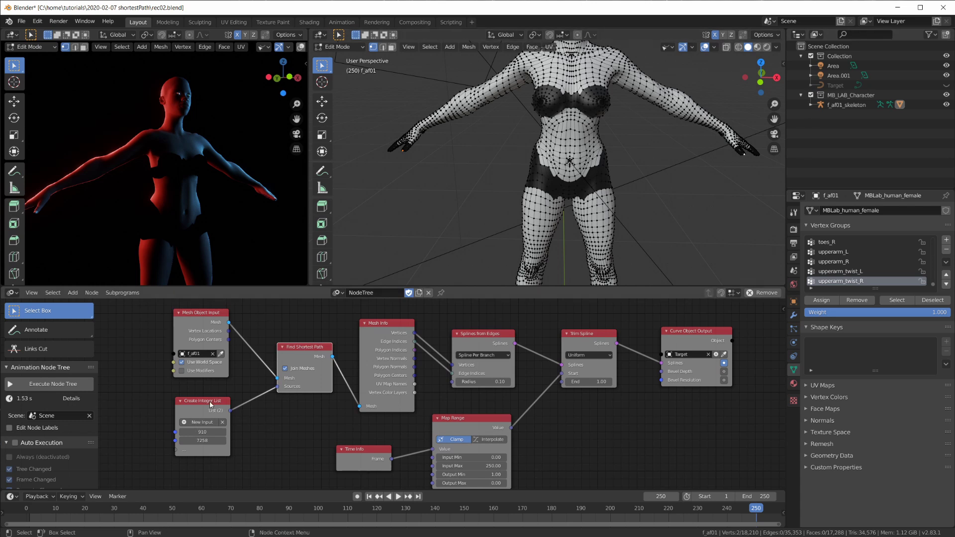
mouse_move(203, 403)
mouse_down()
mouse_move(201, 411)
mouse_move(202, 402)
mouse_up()
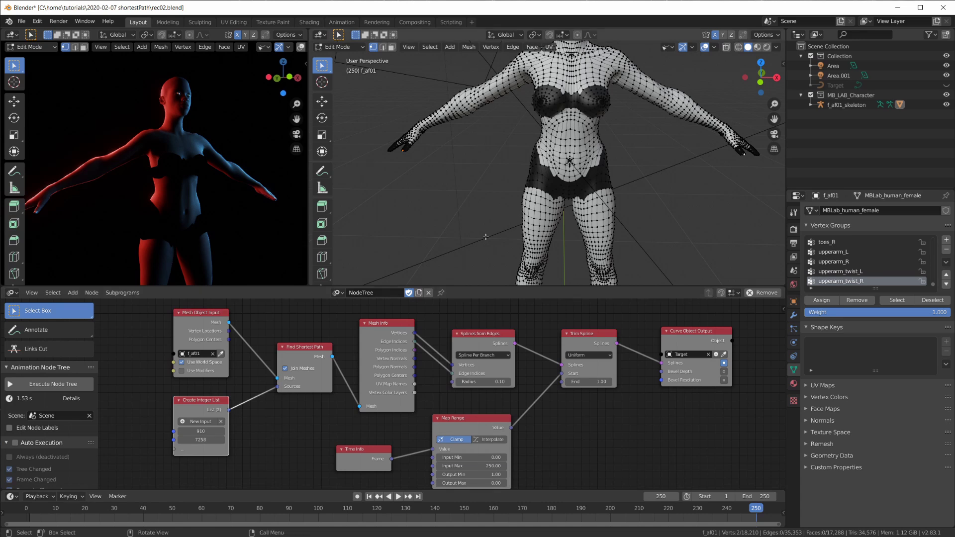
- Return the f_af01 body mesh to Object Mode and frame its torso and both hands
key(Tab)
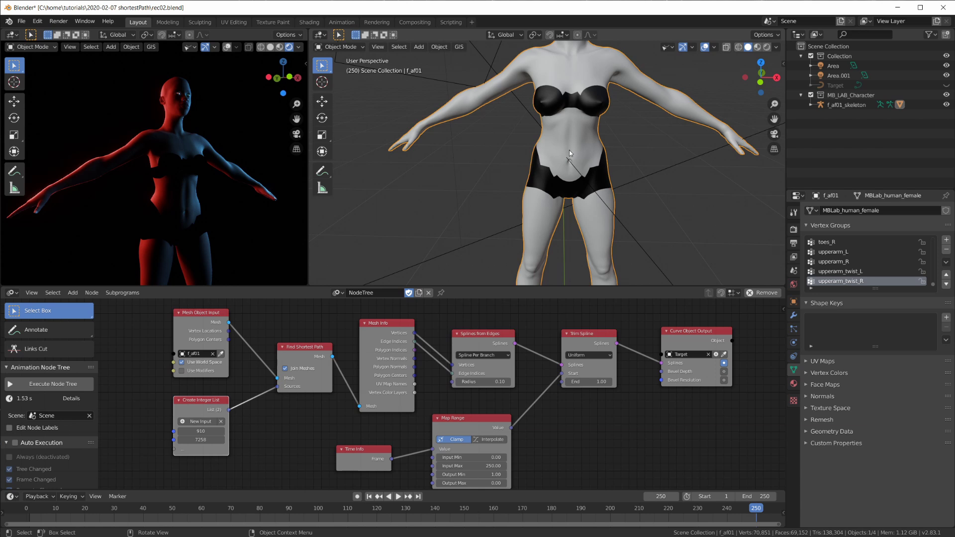
shift+middle_drag(577, 147, 563, 186)
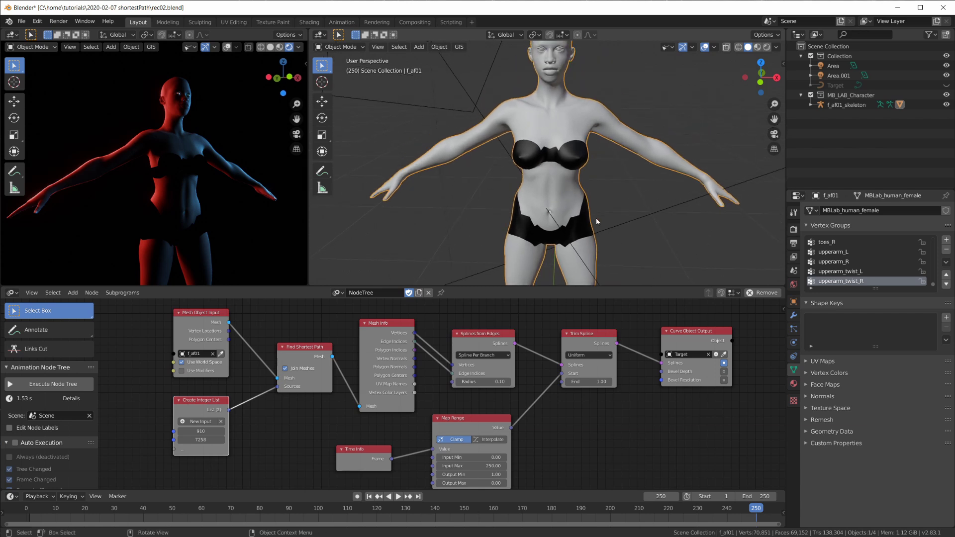
middle_drag(595, 220, 595, 204)
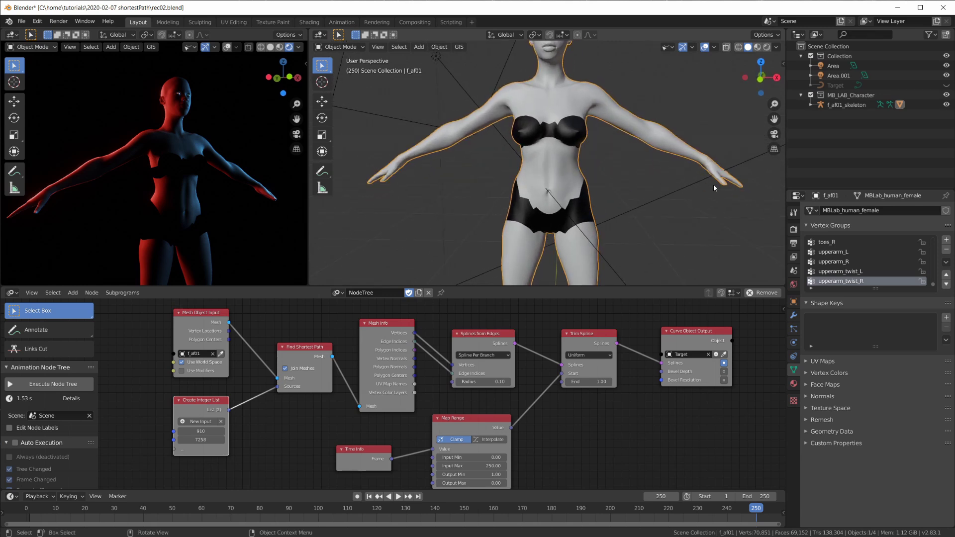
- Open the add-on preferences and search the add-ons for "meas"
click(38, 21)
click(55, 161)
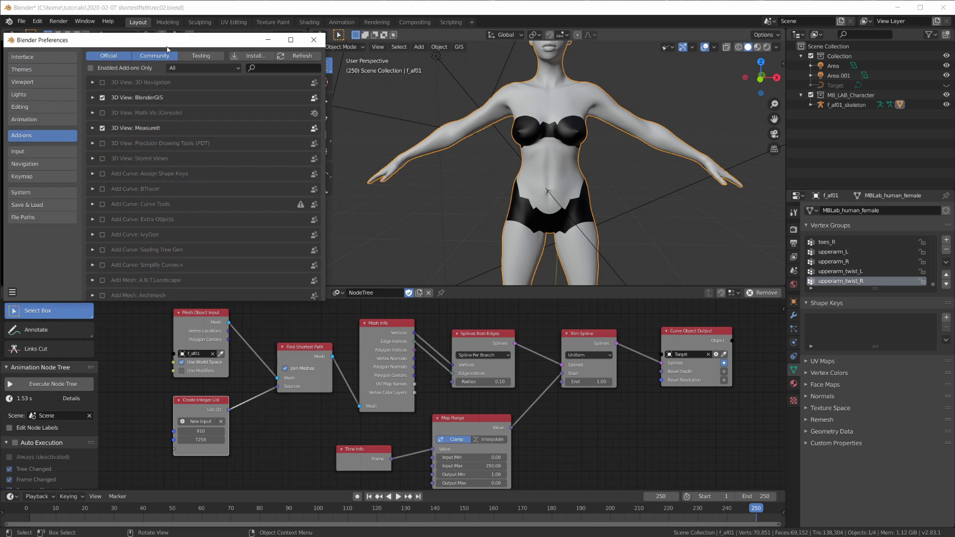
click(398, 69)
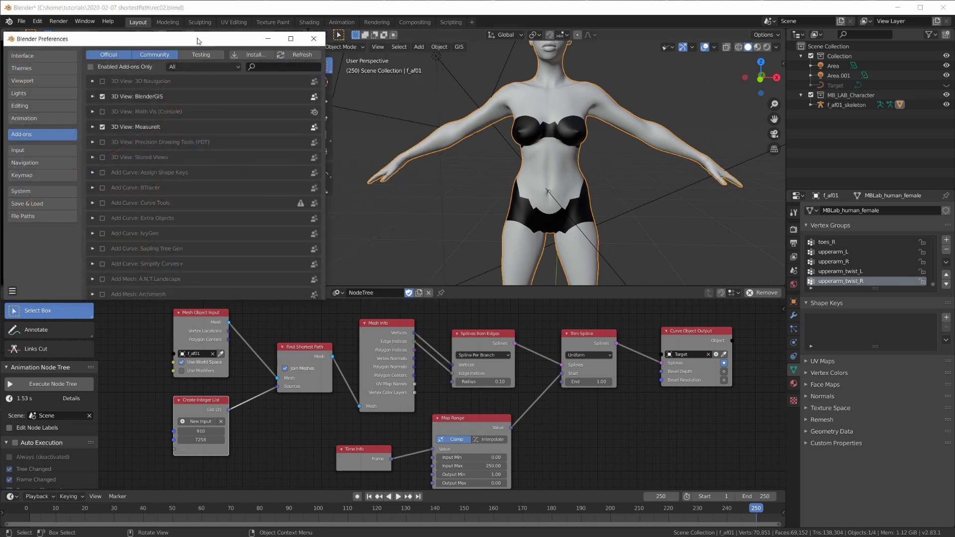
drag(198, 38, 319, 55)
click(392, 84)
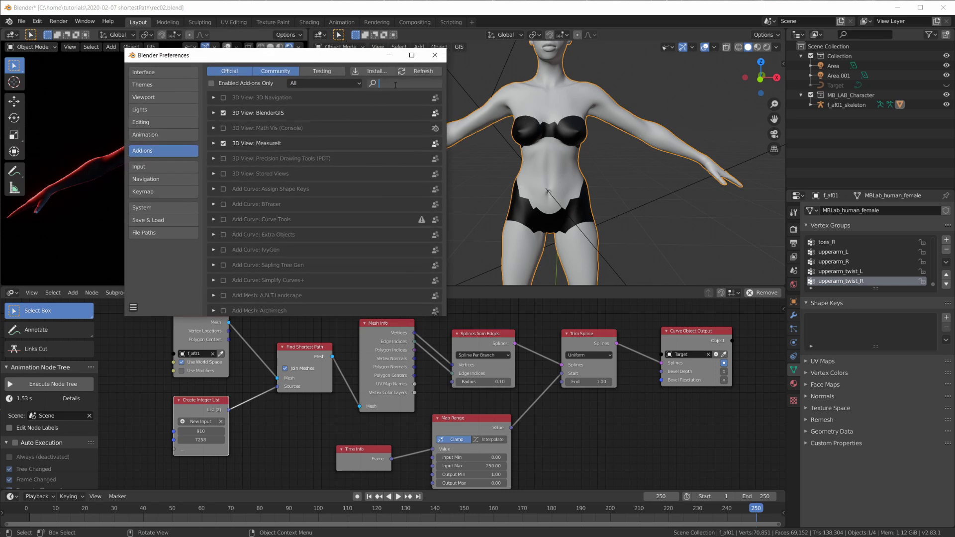
text(meas)
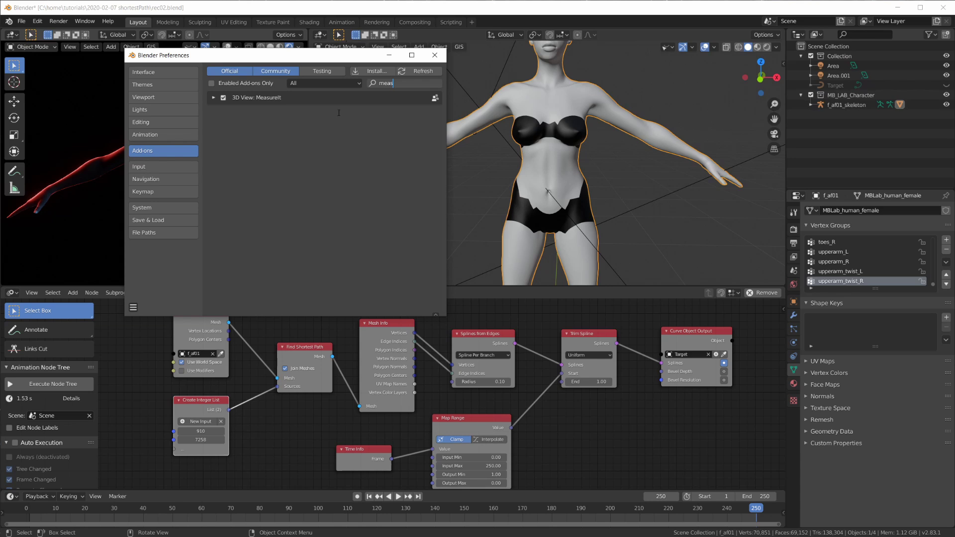
key(Return)
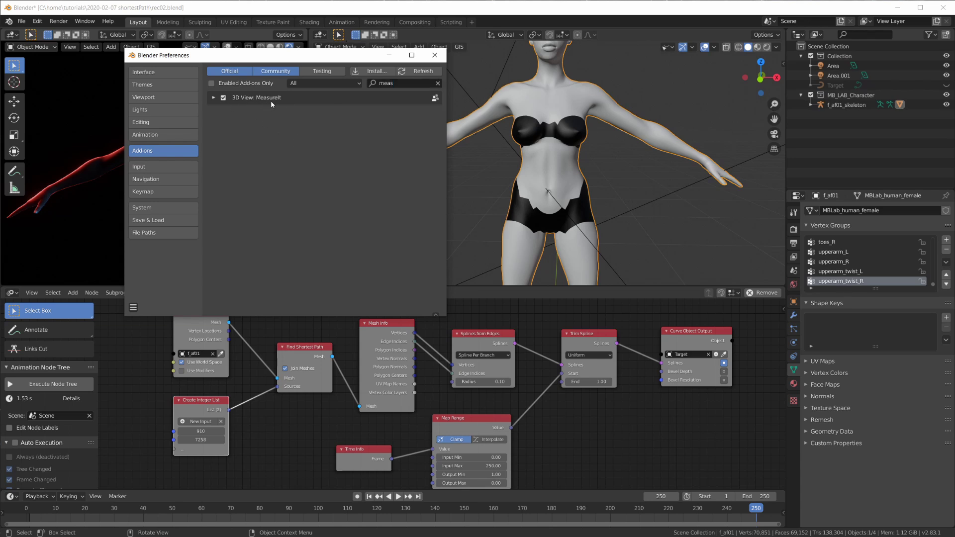
click(396, 84)
click(397, 84)
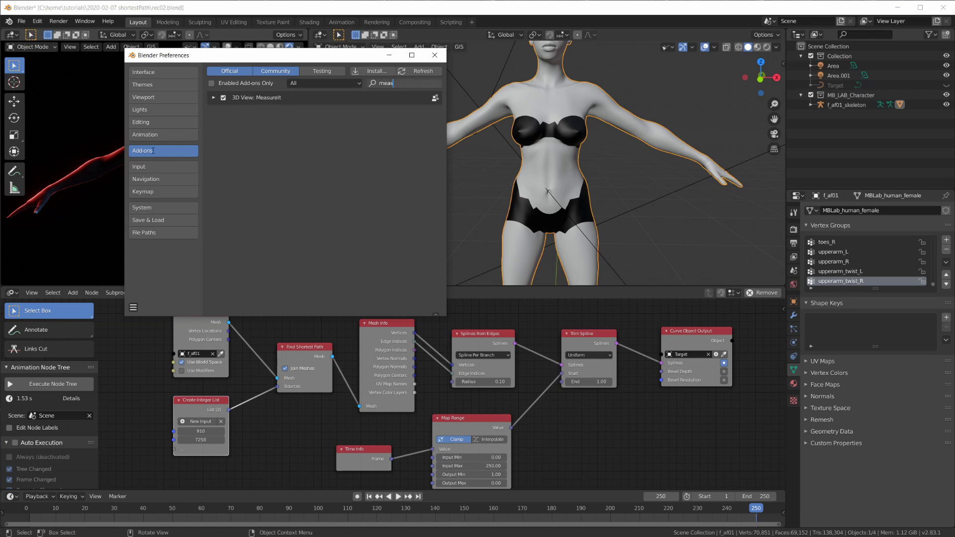
- Make sure the 3D View: MeasureIt add-on is enabled and close the preferences
click(271, 101)
click(223, 97)
click(222, 98)
click(434, 55)
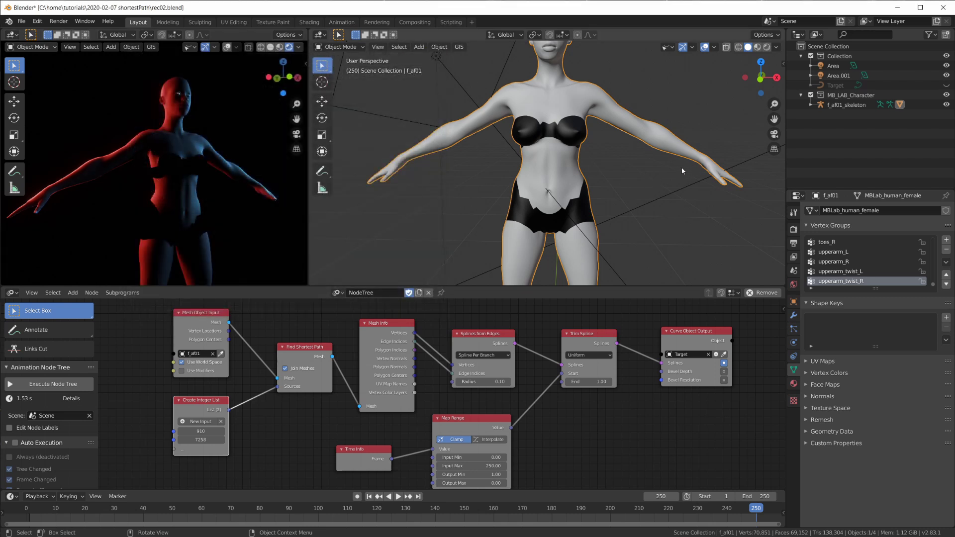
- Reveal the 3D viewport's sidebar and start the Shortcut VUr input display
scroll(680, 184, up, 1)
middle_drag(692, 170, 662, 147)
key(n)
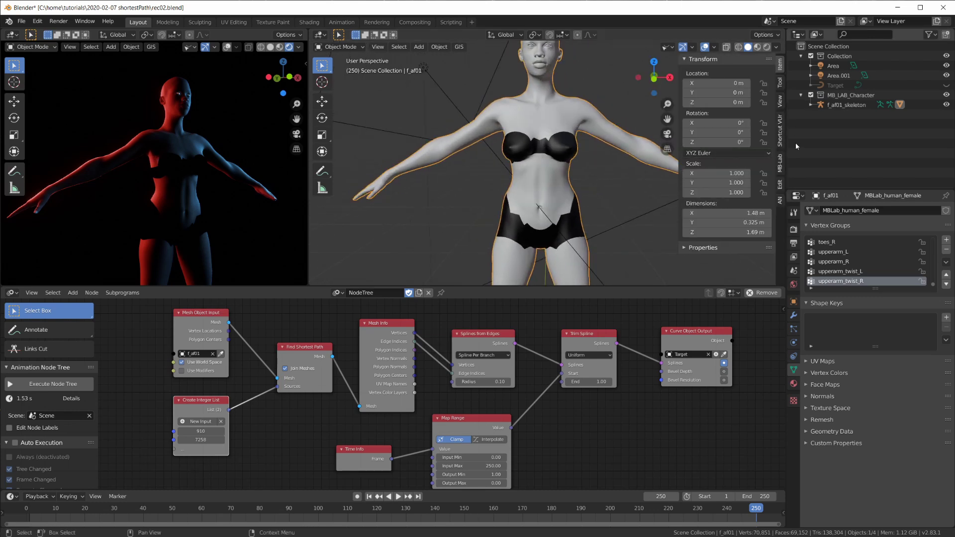
click(782, 135)
click(731, 74)
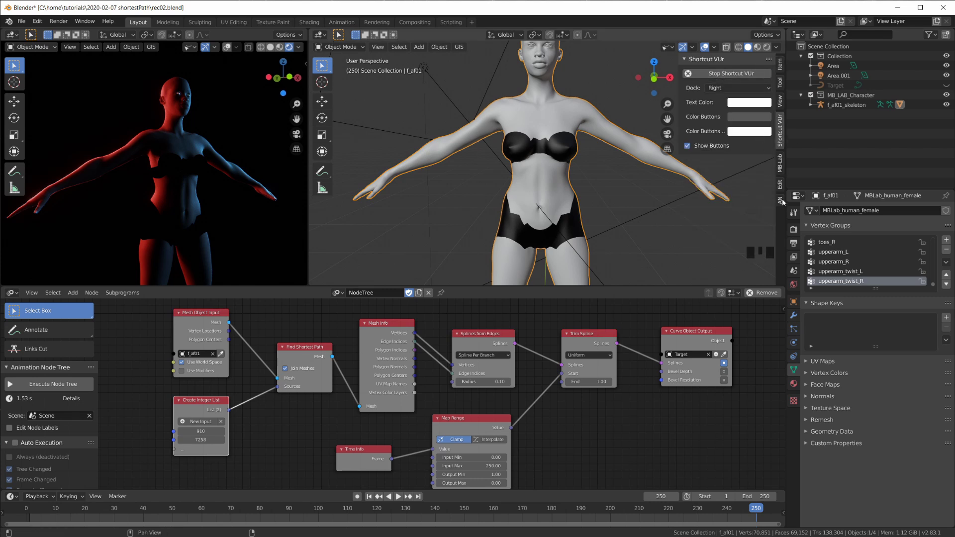
- Expand the viewport's MeasureIt Tools and turn on the MeasureIt display
click(782, 87)
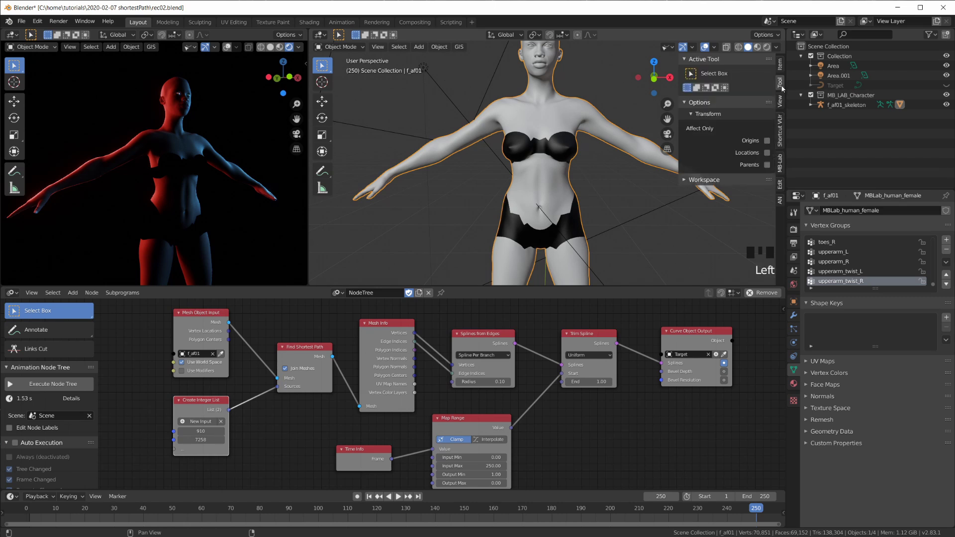
click(780, 103)
scroll(711, 223, down, 5)
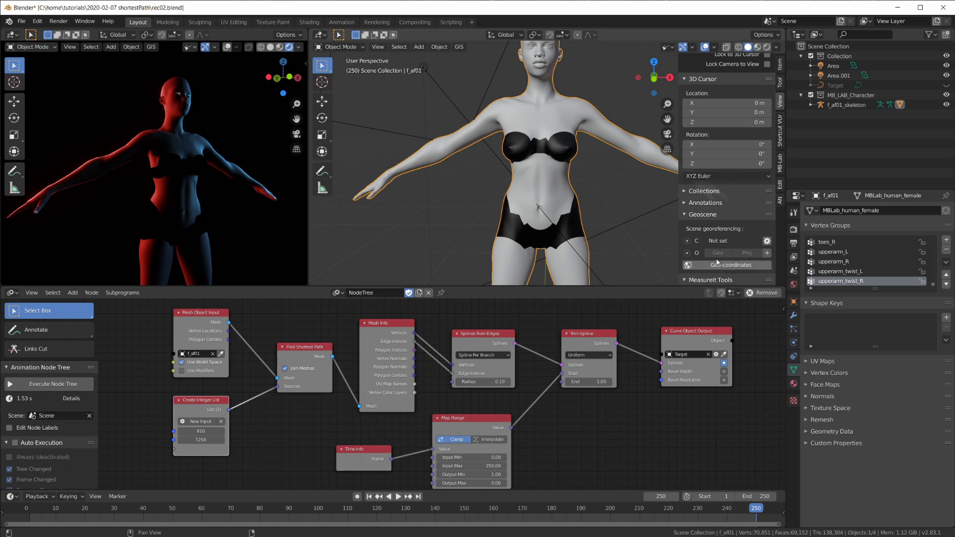
click(685, 279)
scroll(729, 174, down, 5)
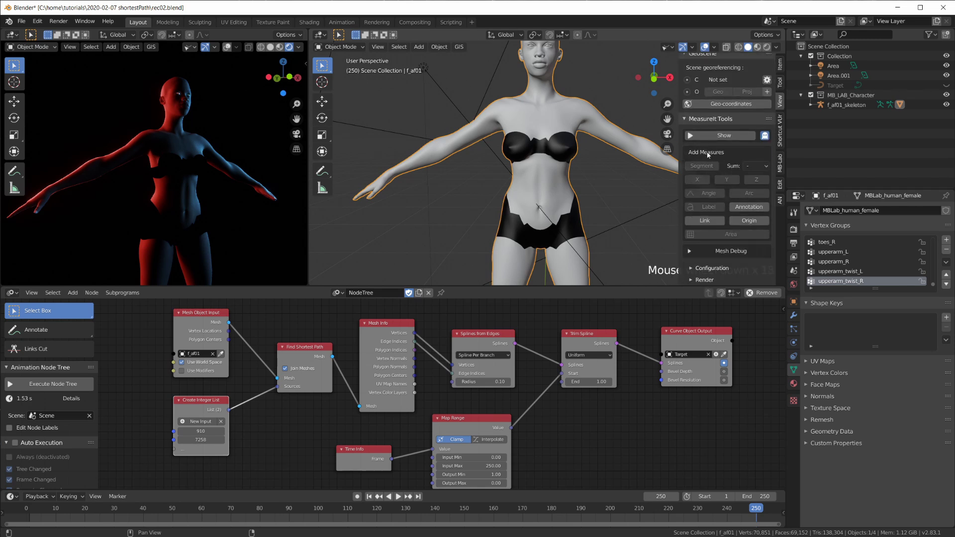
click(714, 136)
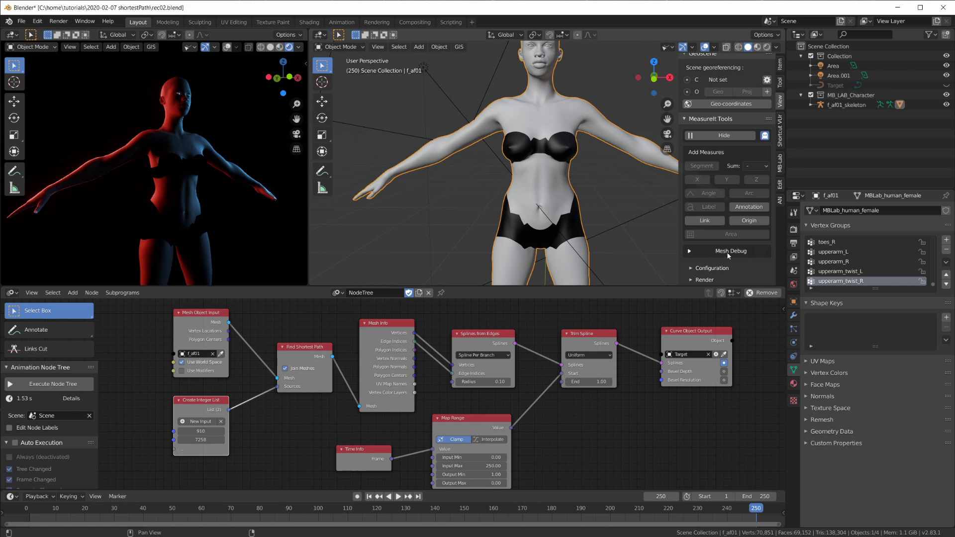
- Expand the MeasureIt Mesh Debug options and restrict the vertex index labels to selected vertices only
click(708, 257)
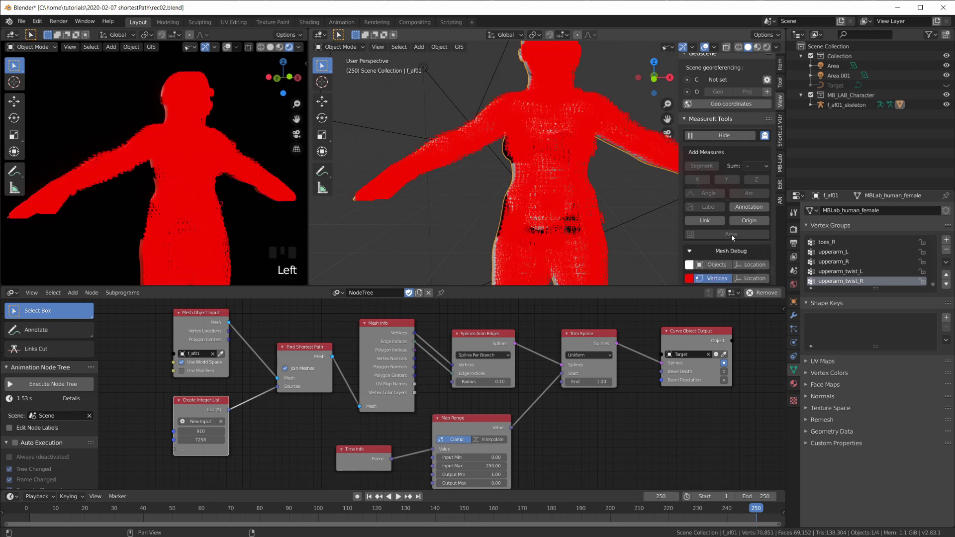
scroll(730, 248, down, 3)
scroll(726, 234, down, 4)
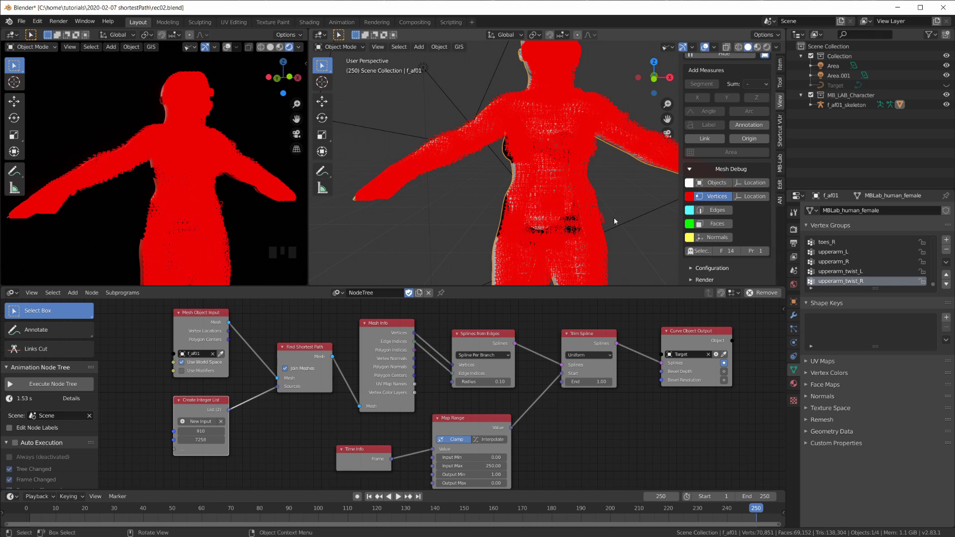
scroll(614, 217, up, 3)
scroll(613, 217, up, 4)
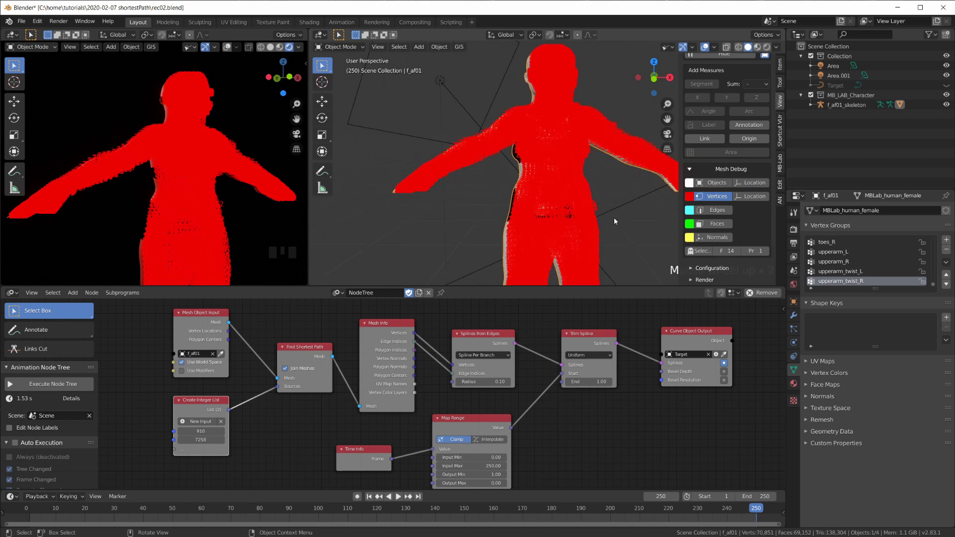
click(701, 252)
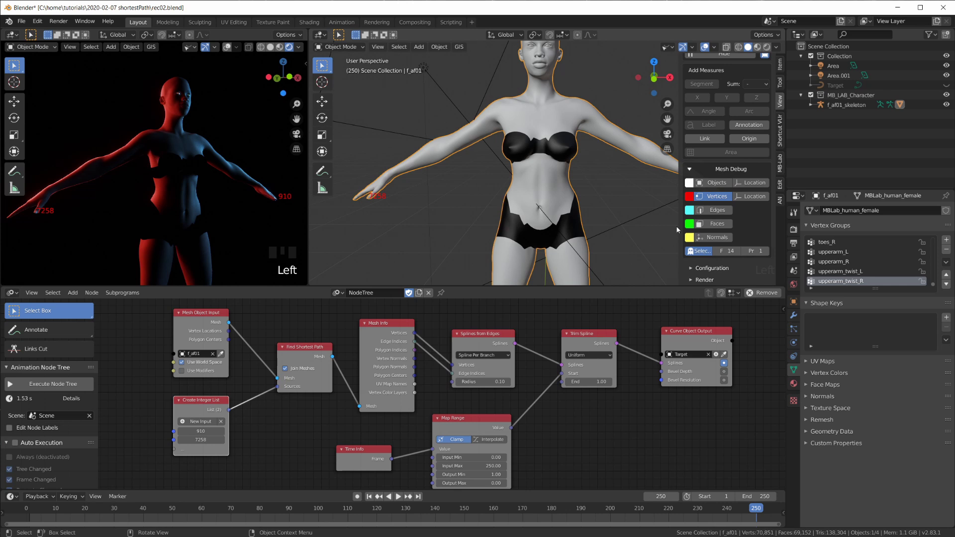
- Inspect the vertex index labels on both hands to match them with the Create Integer List entries
drag(681, 230, 698, 218)
scroll(415, 209, down, 2)
scroll(414, 207, up, 5)
shift+middle_drag(395, 197, 520, 195)
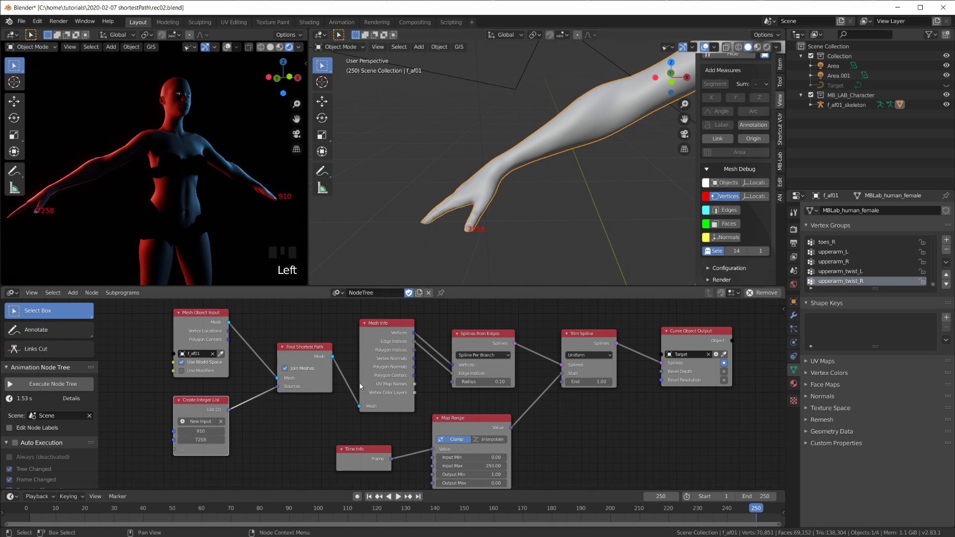
shift+middle_drag(624, 194, 470, 213)
shift+middle_drag(560, 226, 451, 166)
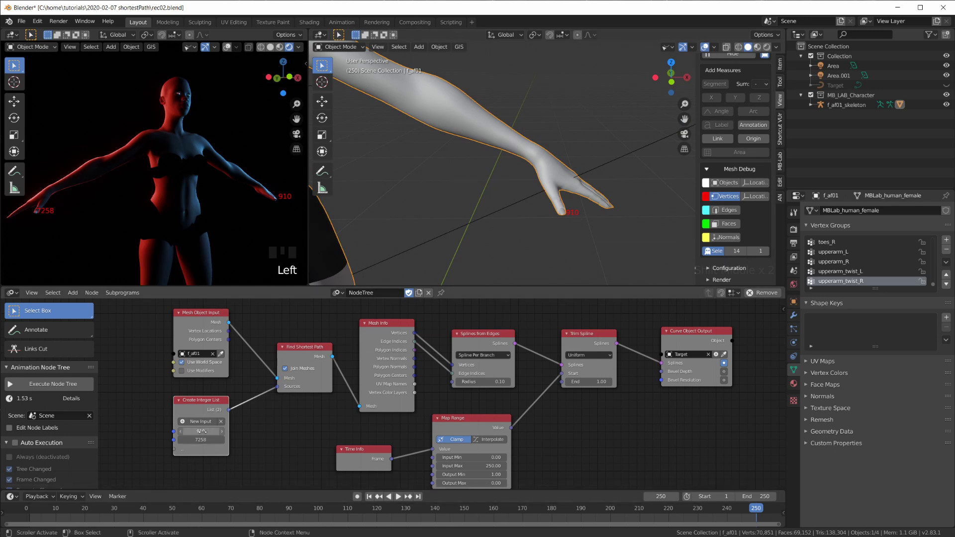
- Enter Edit Mode on the character and select one vertex at the shoulder and another on the abdomen
middle_drag(585, 226, 562, 183)
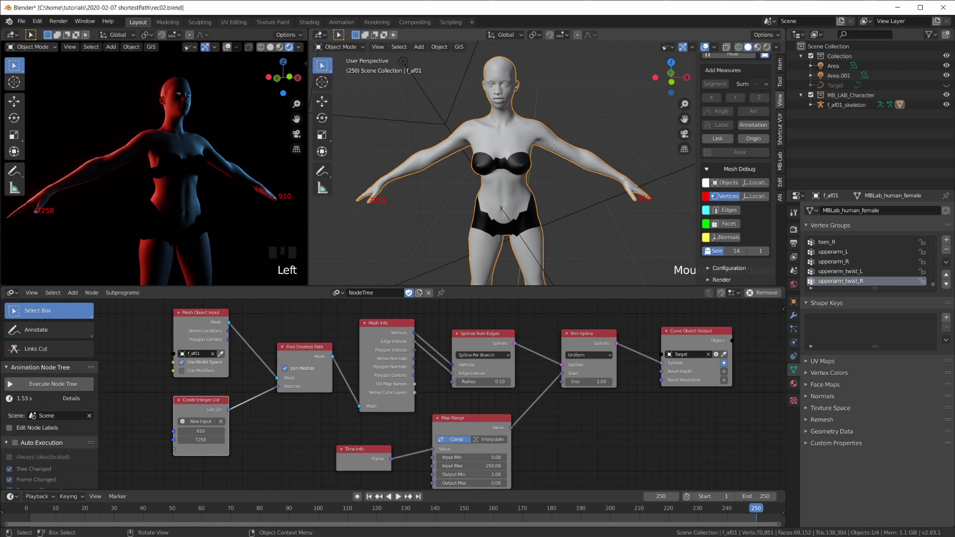
key(Tab)
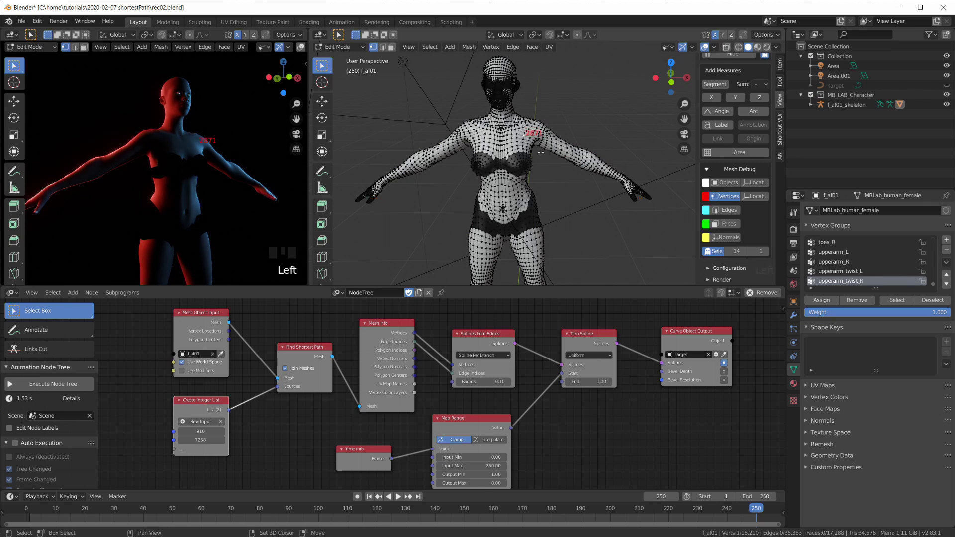
shift+click(499, 193)
scroll(534, 199, up, 5)
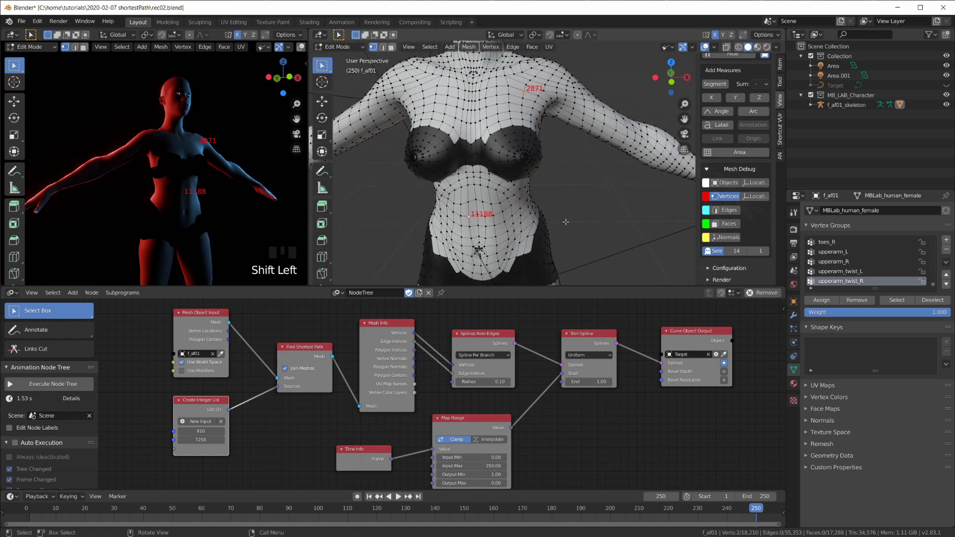
scroll(581, 224, down, 3)
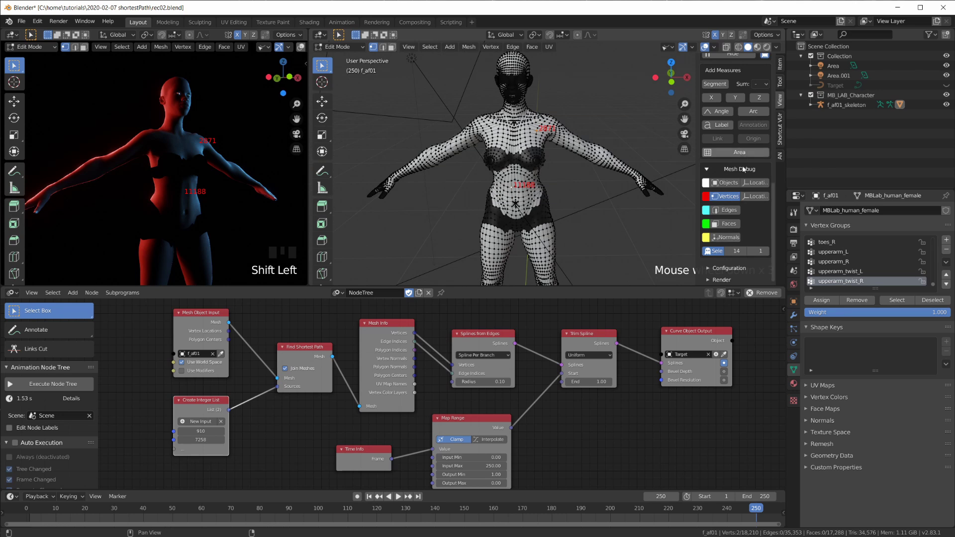
- Collapse the MeasureIt Mesh Debug options and expand them again to compare the vertex index labels
click(722, 168)
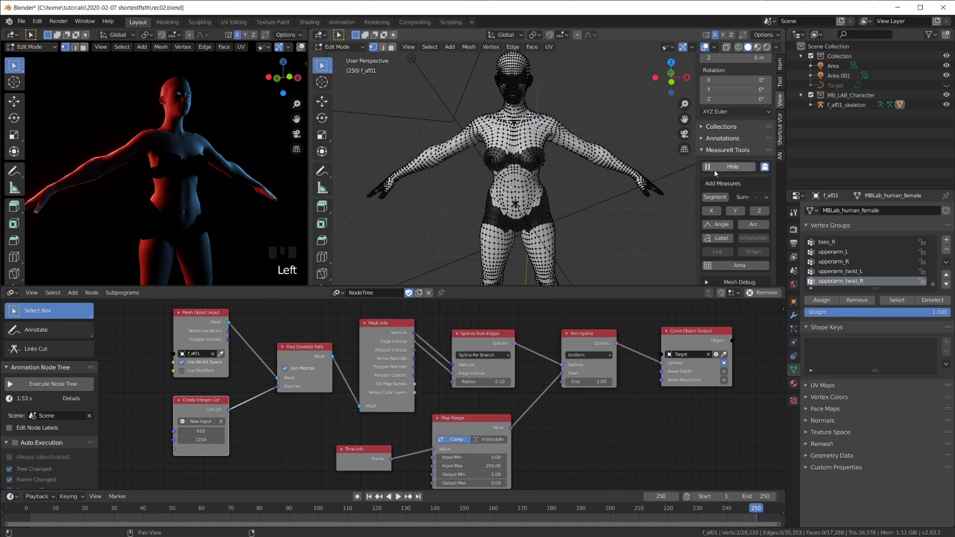
scroll(695, 178, up, 4)
click(723, 282)
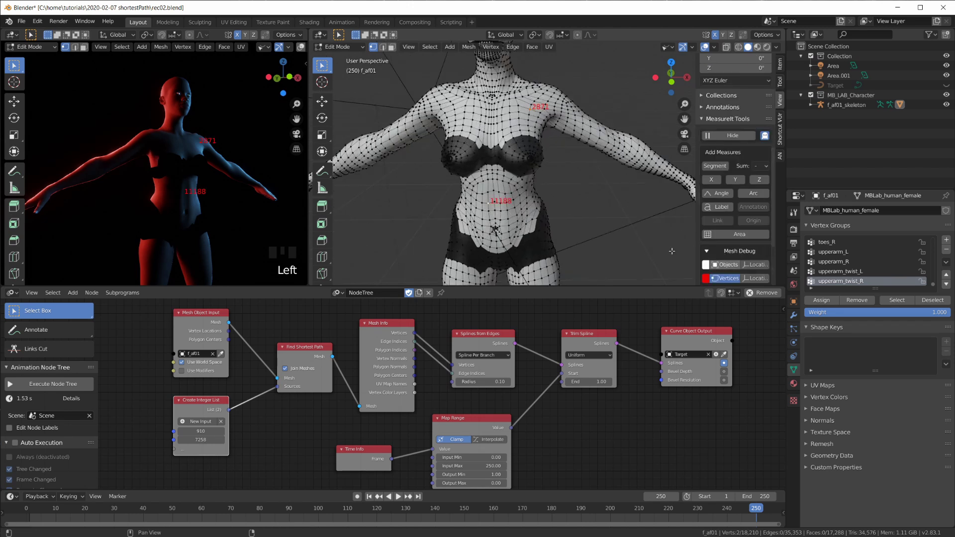
scroll(627, 218, down, 4)
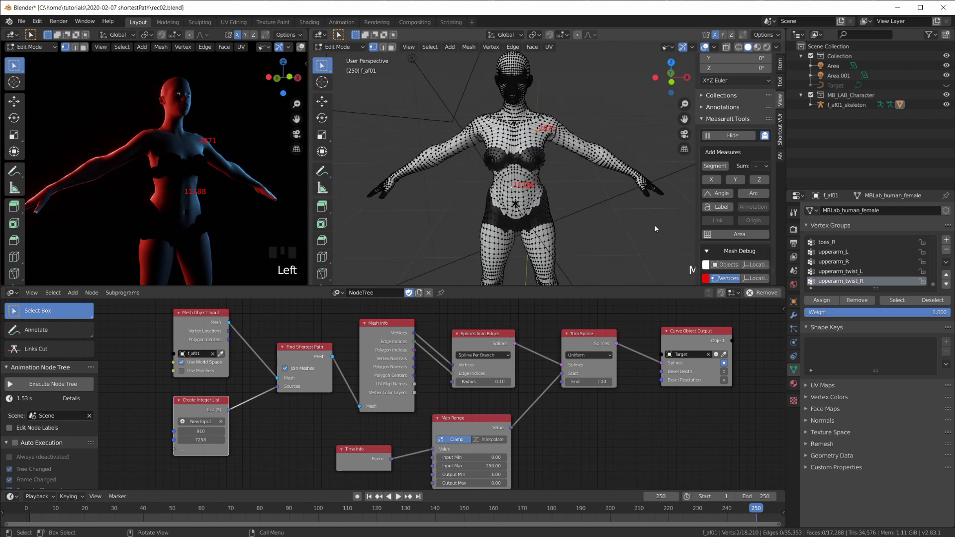
- Return the character to Object Mode and hide the 3D viewport's sidebar
key(Tab)
key(n)
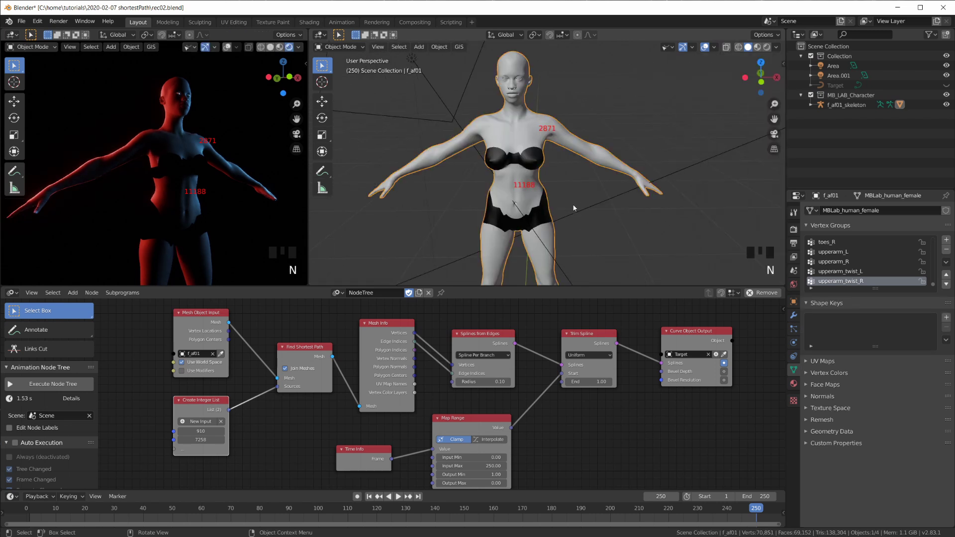
shift+middle_drag(534, 158, 642, 187)
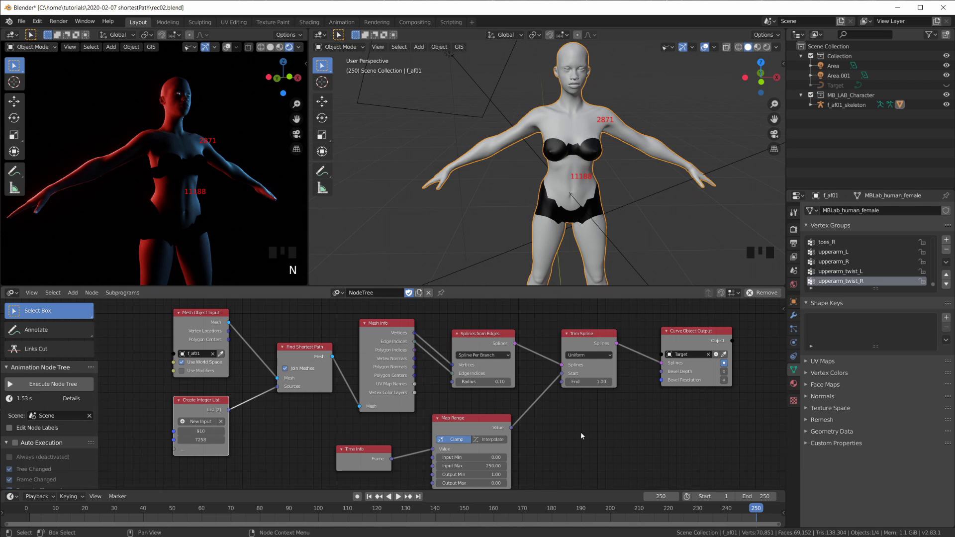
- Enlarge the node editor area by raising its border with the 3D viewports
scroll(580, 435, down, 3)
middle_drag(581, 435, 585, 418)
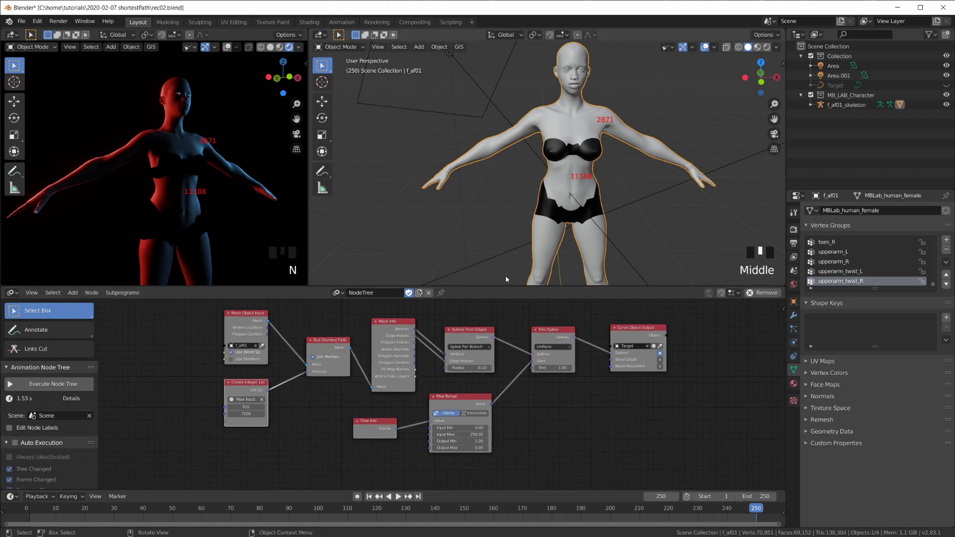
drag(492, 286, 530, 247)
mouse_move(550, 396)
middle_down()
mouse_move(543, 386)
mouse_move(552, 382)
middle_up()
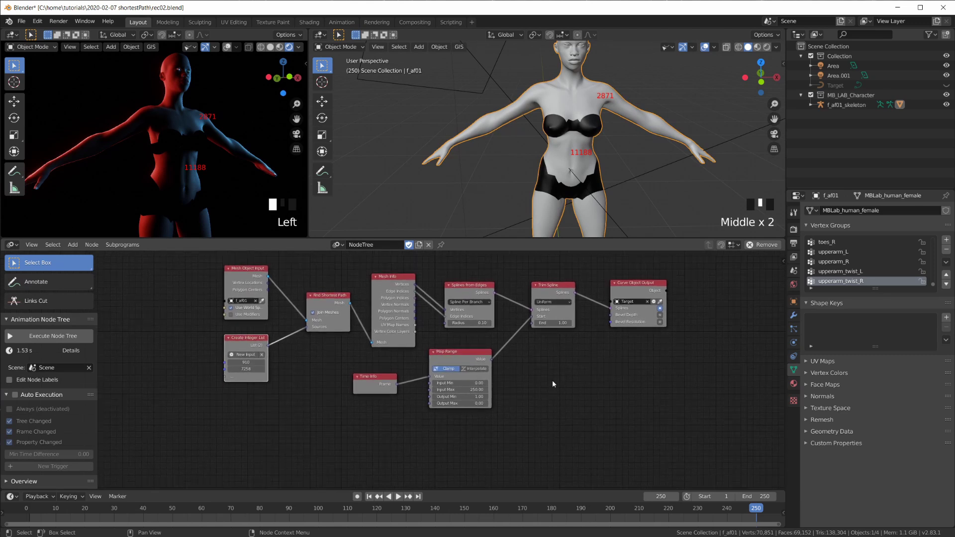
scroll(553, 376, up, 1)
scroll(258, 377, up, 2)
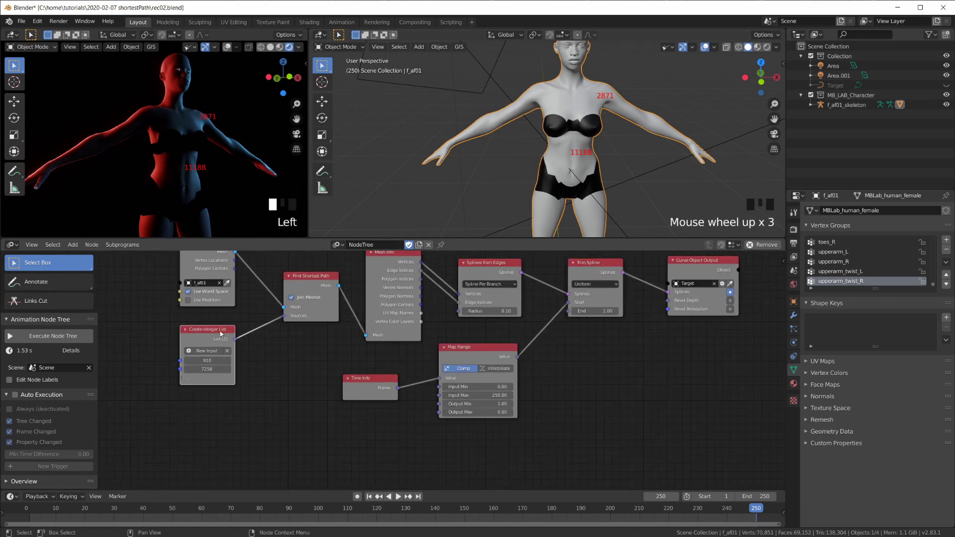
mouse_move(220, 320)
mouse_down()
mouse_move(222, 347)
mouse_move(219, 327)
mouse_up()
- Split the node editor vertically and turn the new area into a Text Editor
middle_drag(331, 407, 299, 406)
drag(783, 242, 444, 246)
click(456, 245)
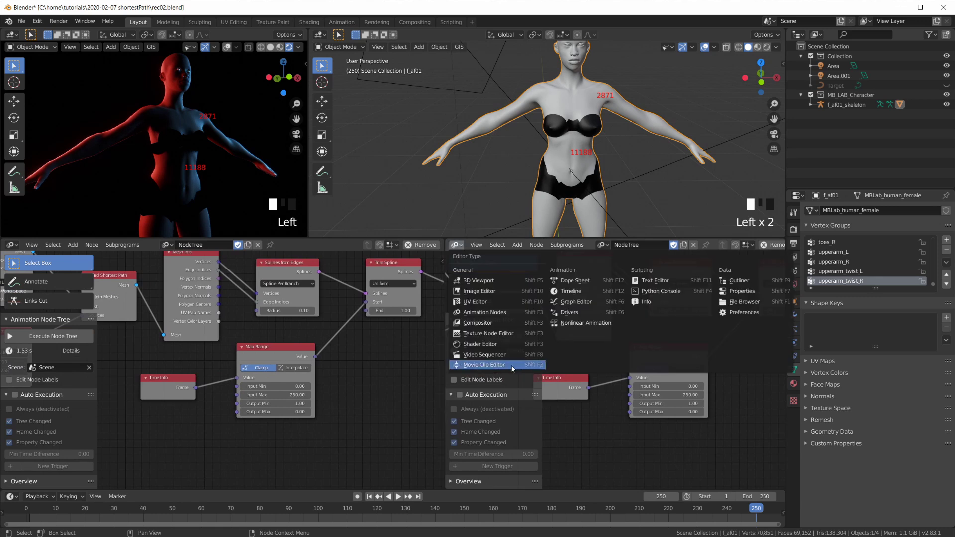
click(646, 280)
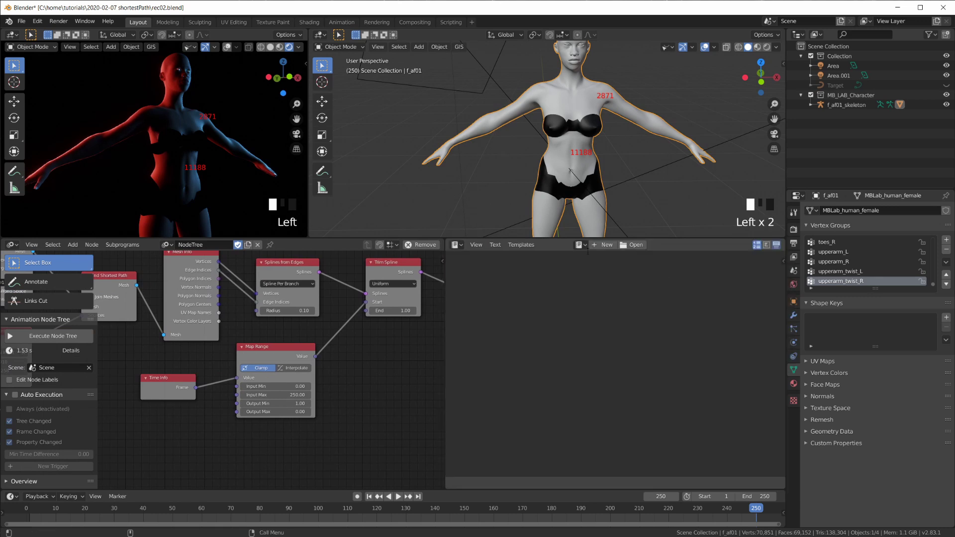
- Open the existing script named Text in the Text Editor for viewing
click(583, 246)
click(593, 260)
scroll(593, 261, up, 7)
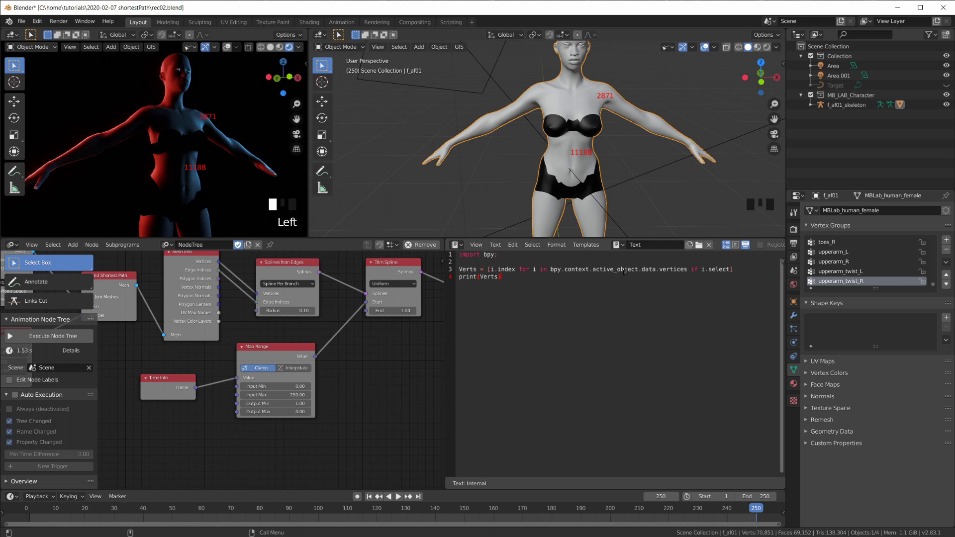
click(623, 270)
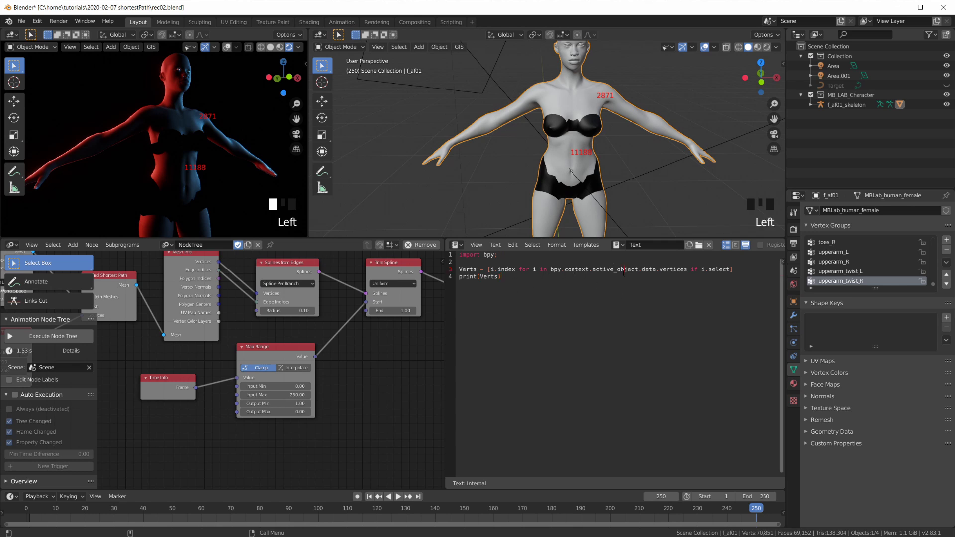
- Create a new text block and name it getSelectedIndices
click(689, 244)
double_click(665, 243)
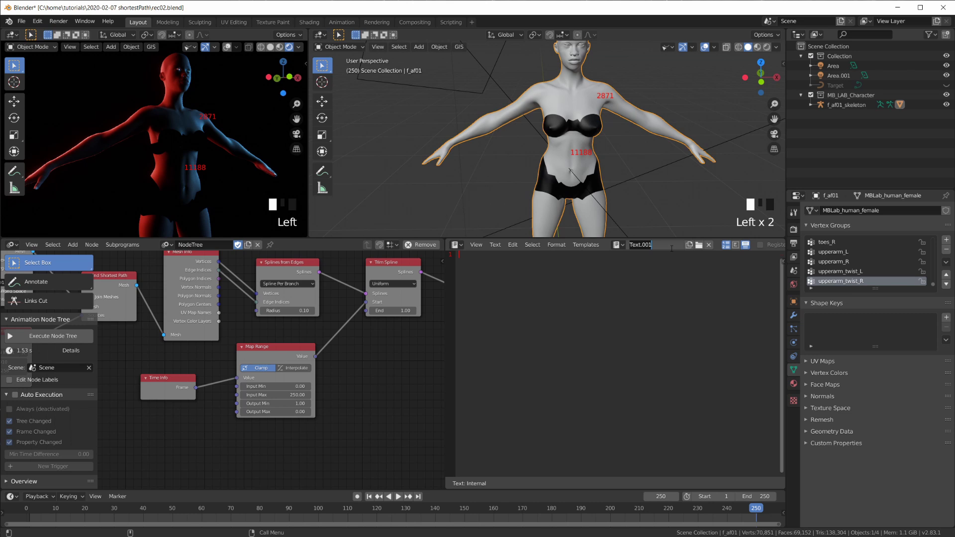
text(getSelectedIndices)
key(Return)
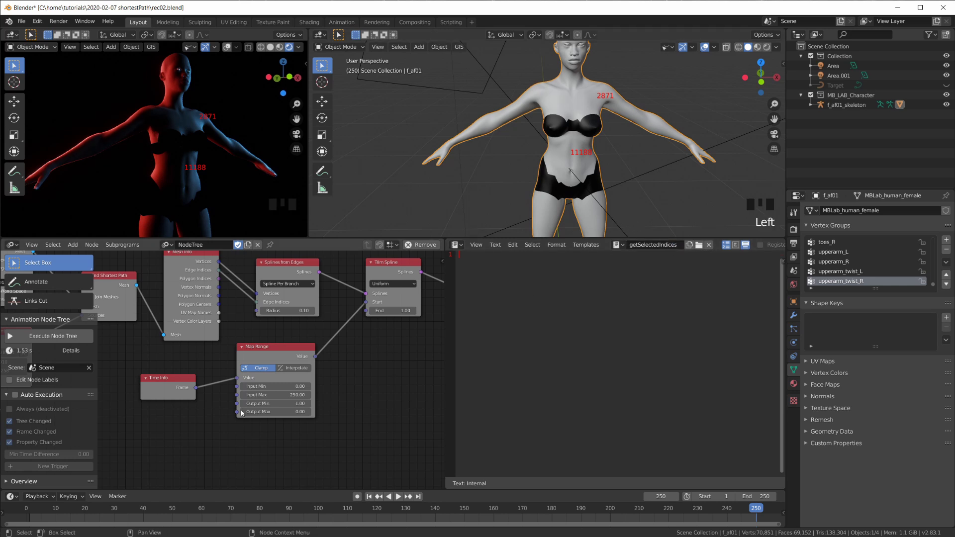
- Add a Script subprogram node to the node tree and place it below the Map Range node
click(405, 422)
middle_drag(397, 436, 406, 366)
click(311, 379)
key(shift+a)
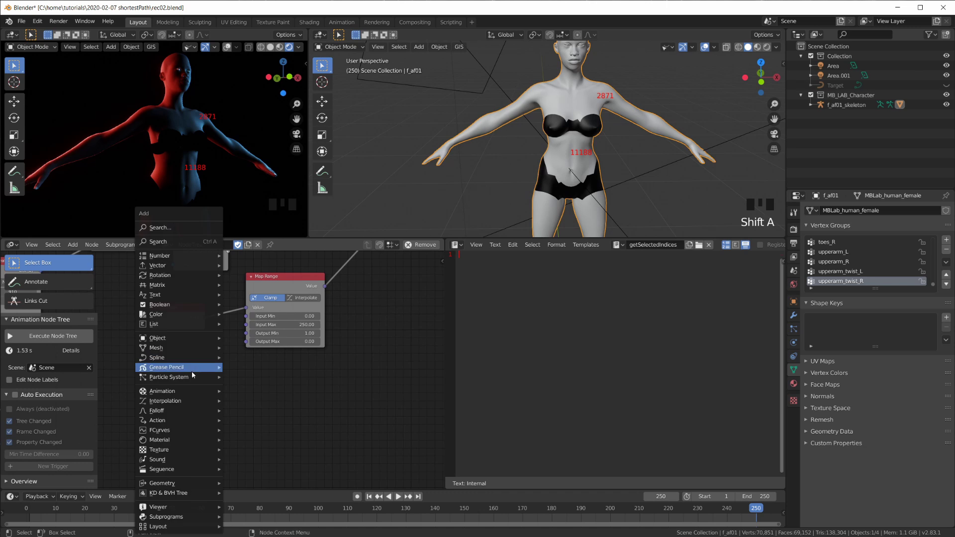
mouse_move(180, 518)
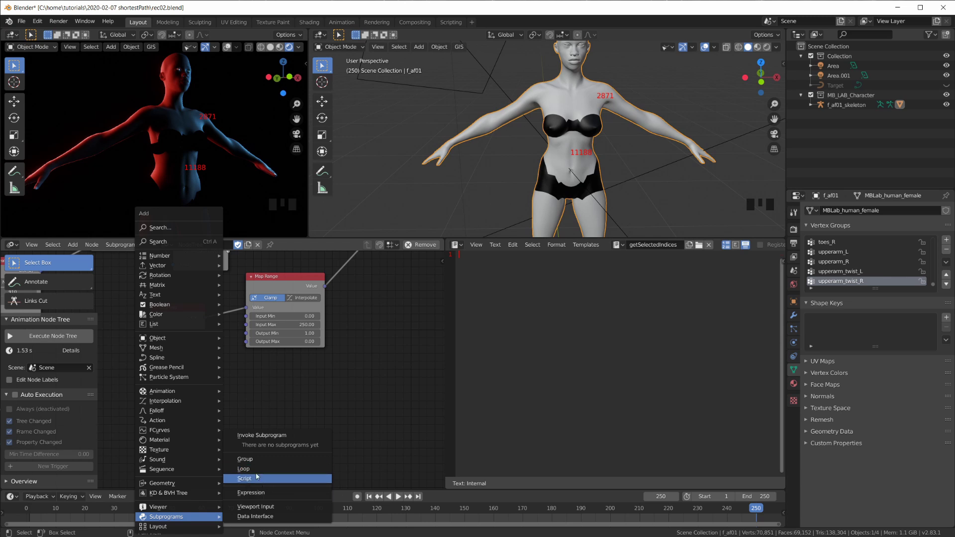
click(266, 482)
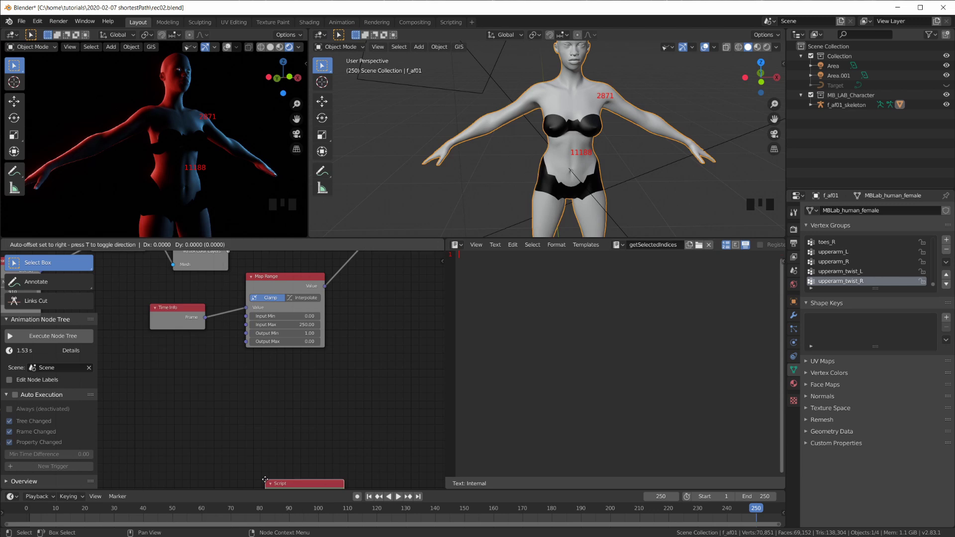
click(281, 404)
scroll(280, 404, up, 3)
middle_drag(363, 405, 399, 426)
scroll(399, 426, down, 6)
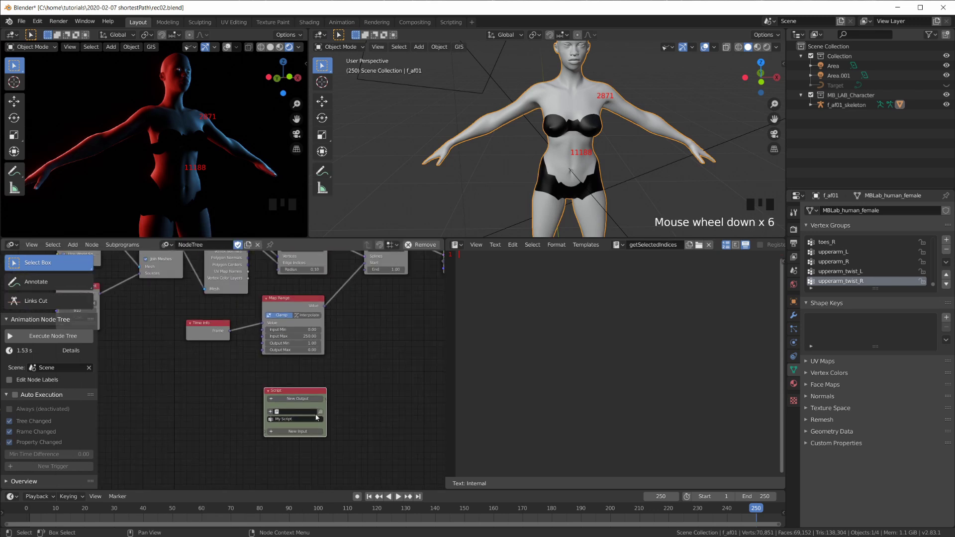
- Move the Script node below the Create Integer List node
middle_drag(291, 385, 411, 391)
drag(410, 391, 195, 393)
scroll(216, 399, up, 3)
middle_drag(263, 434, 258, 412)
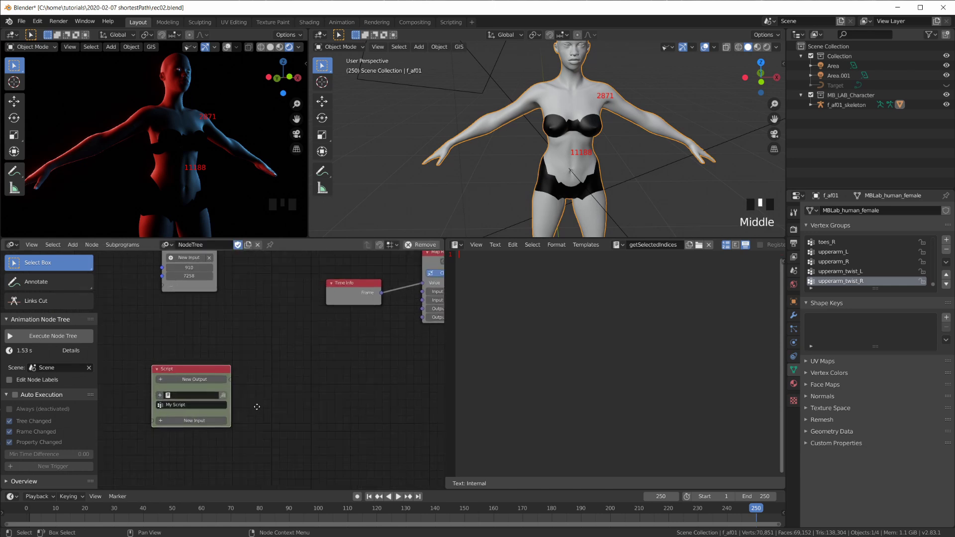
scroll(258, 411, up, 1)
scroll(258, 411, down, 1)
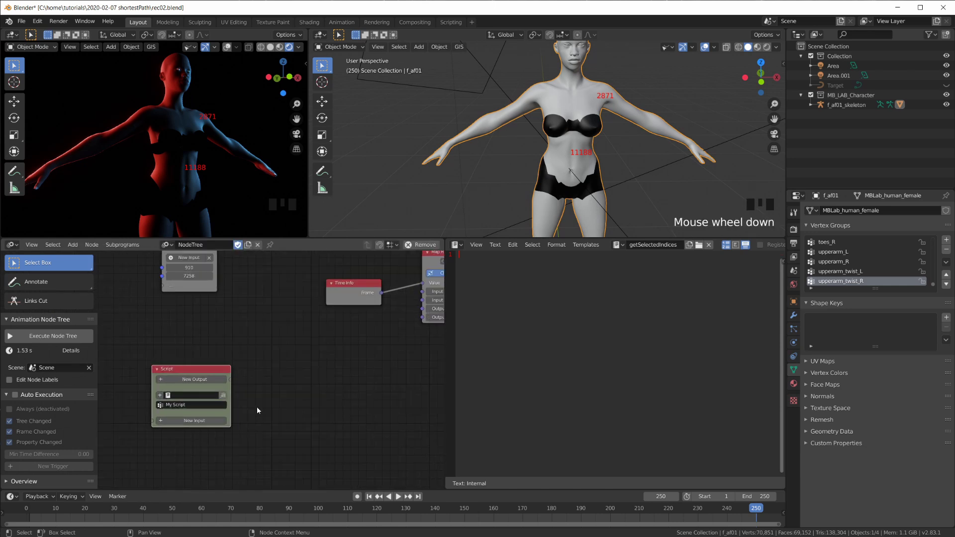
- Paste selVerts = [v.index for v in bpy.context.active_object.data.vertices if v.select] into the getSelectedIndices text
click(572, 309)
click(582, 299)
drag(187, 370, 187, 369)
click(514, 279)
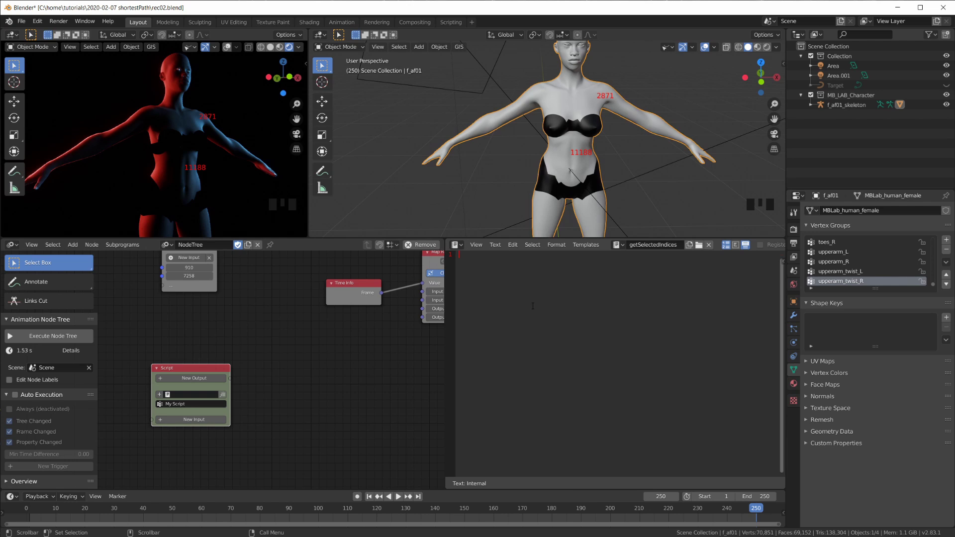
key(alt+Tab)
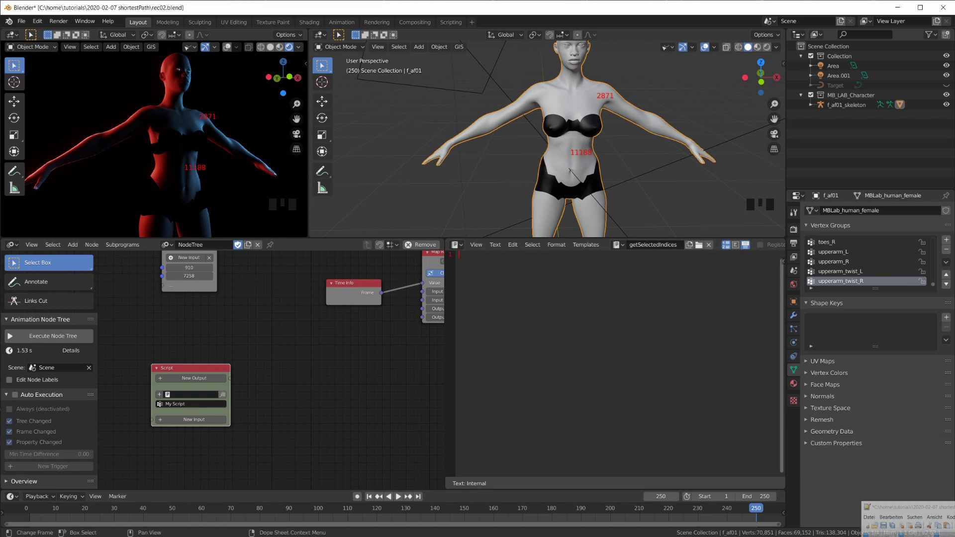
click(517, 293)
text(selVerts = [v.index for v in bpy.context.active_object.data.vertices if v.select])
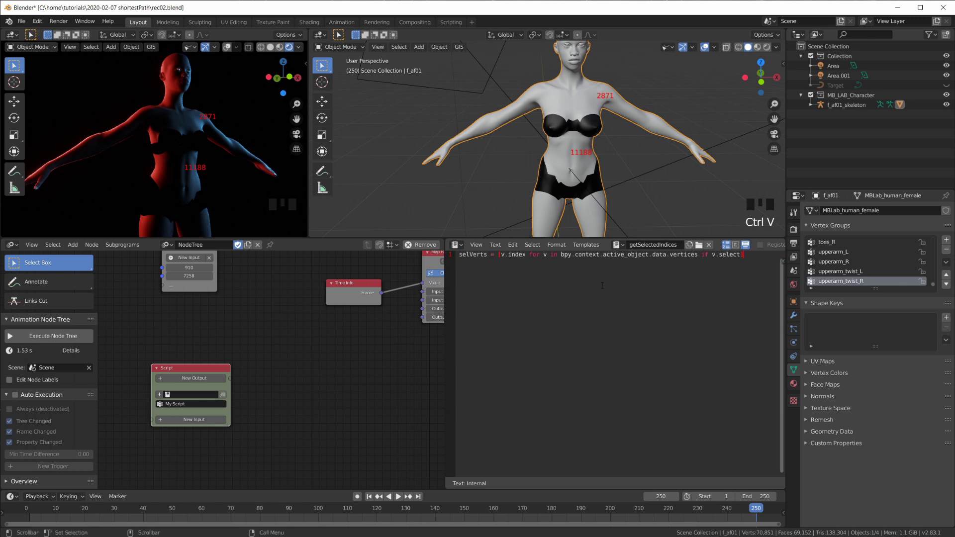
- Examine the code line's vertex source, its selection condition and the variable that stores the indices
drag(698, 255, 565, 255)
double_click(683, 255)
click(670, 256)
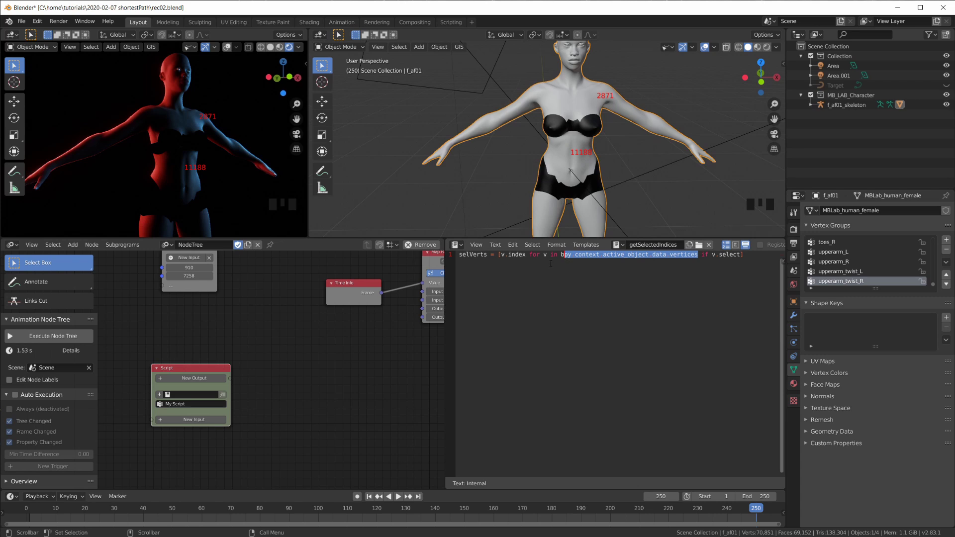
click(709, 262)
drag(711, 254, 742, 255)
drag(525, 256, 458, 255)
click(475, 254)
double_click(475, 254)
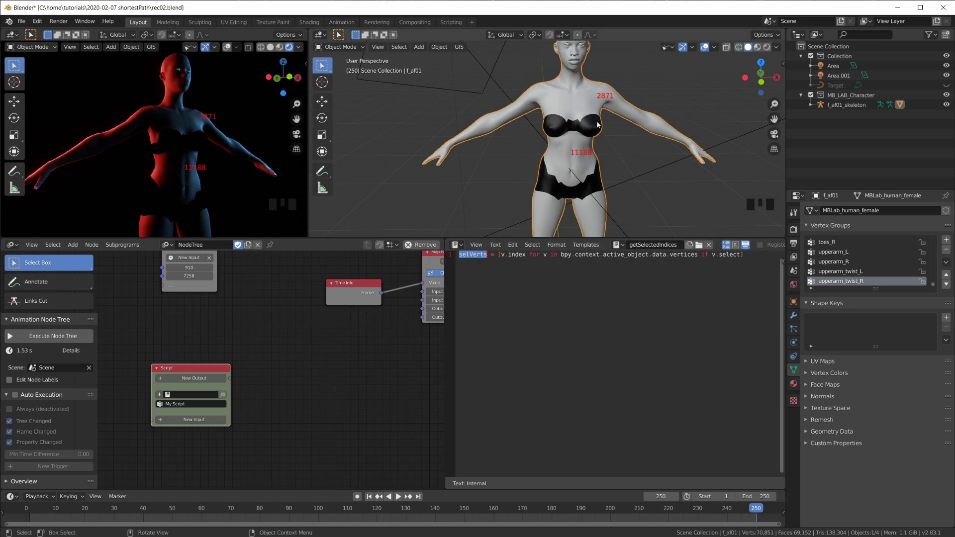
click(492, 254)
scroll(472, 274, up, 3)
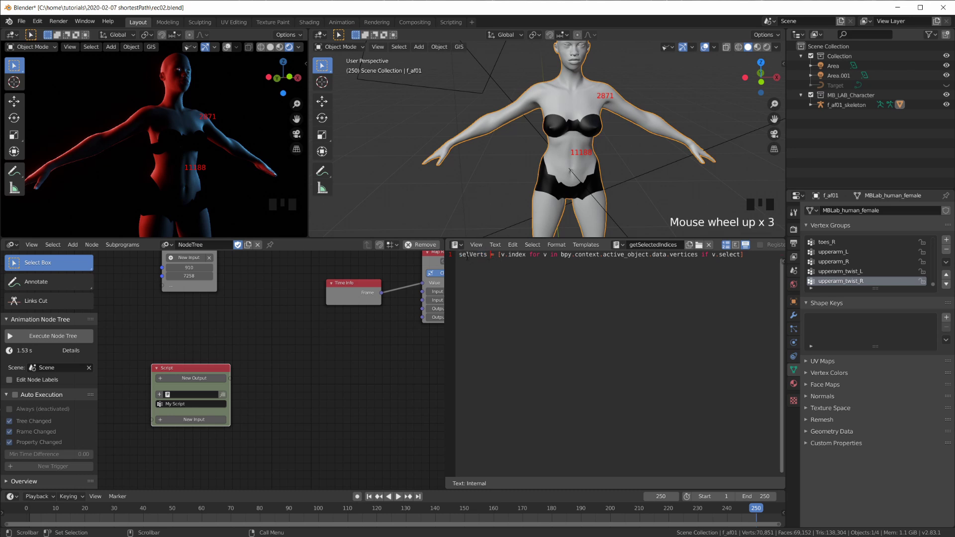
- Add an Integer List output to the Script node
drag(202, 369, 209, 365)
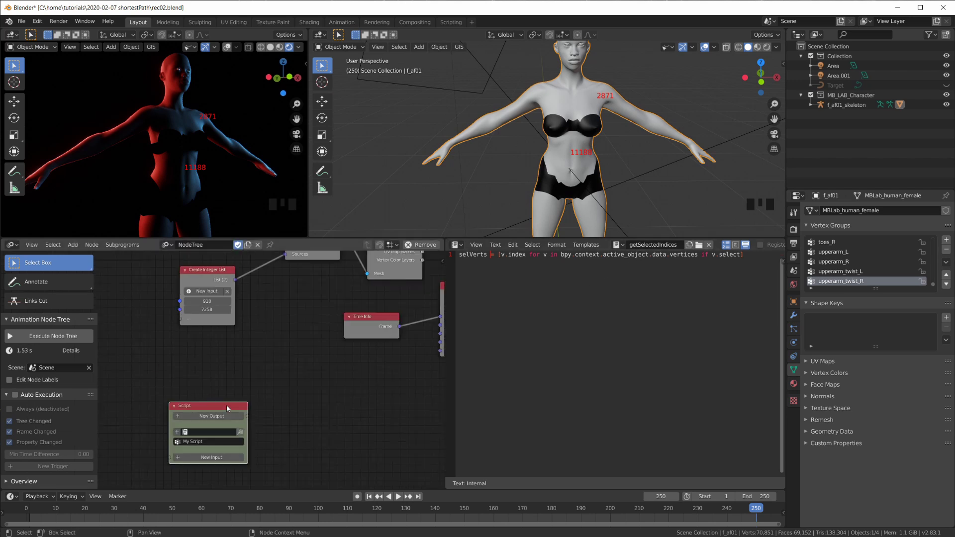
drag(204, 406, 205, 400)
click(217, 413)
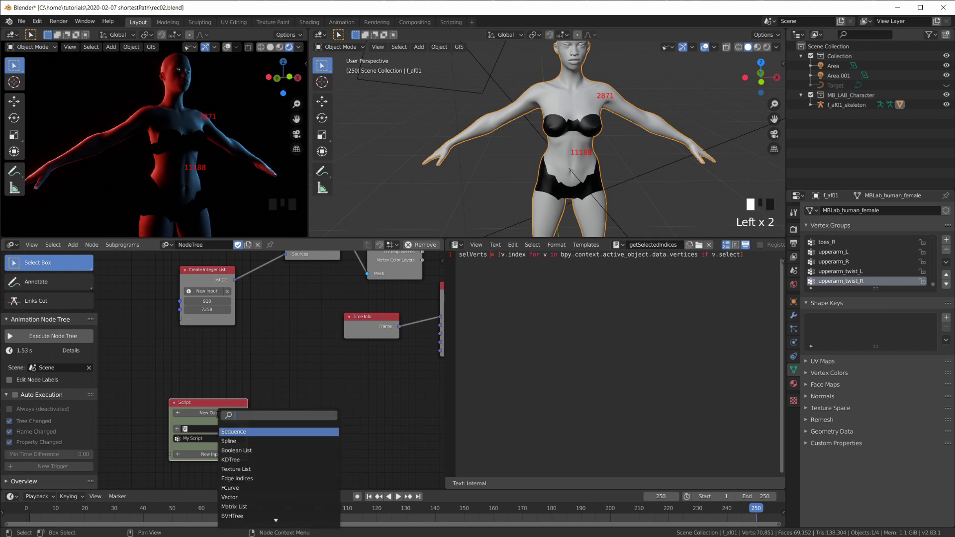
text(inte)
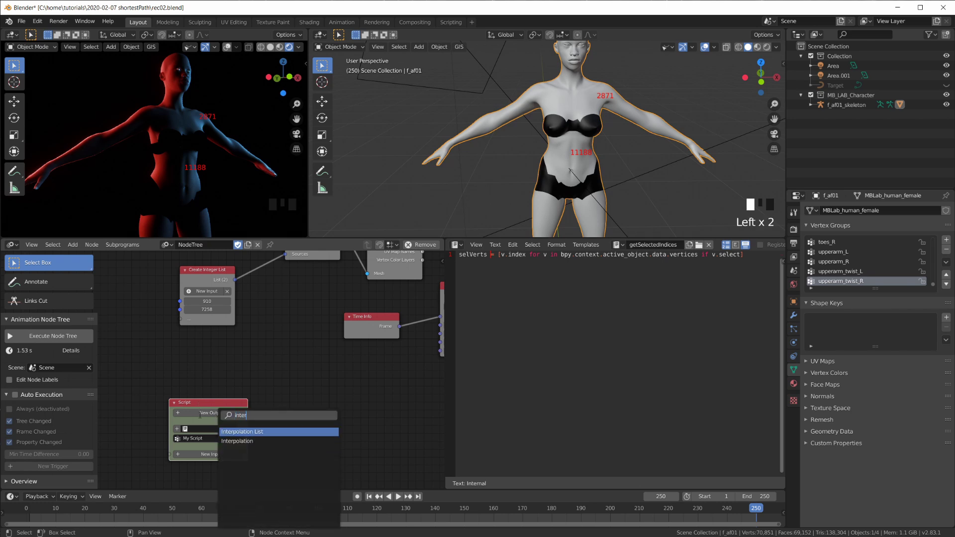
key(BackSpace)
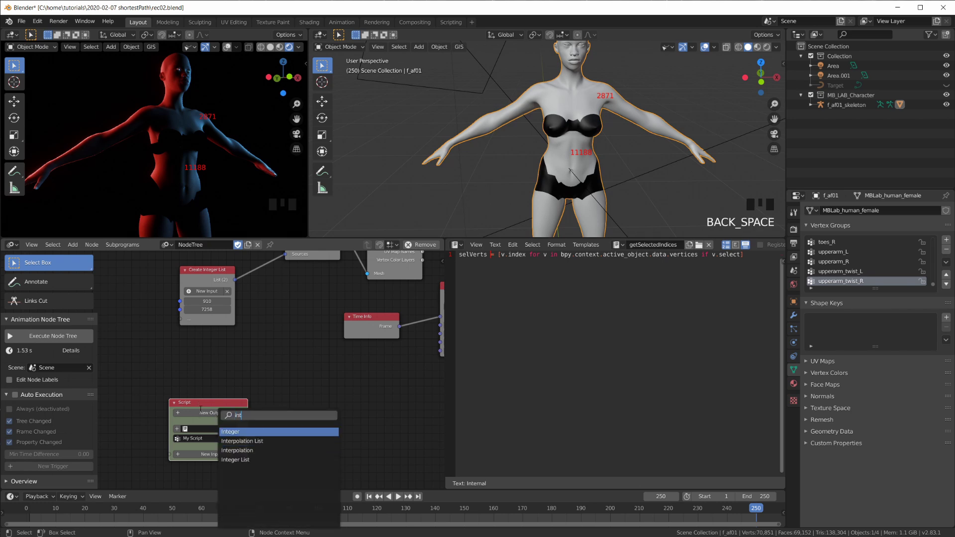
click(254, 459)
- Rename the Script node's integer list output to selVerts
click(211, 412)
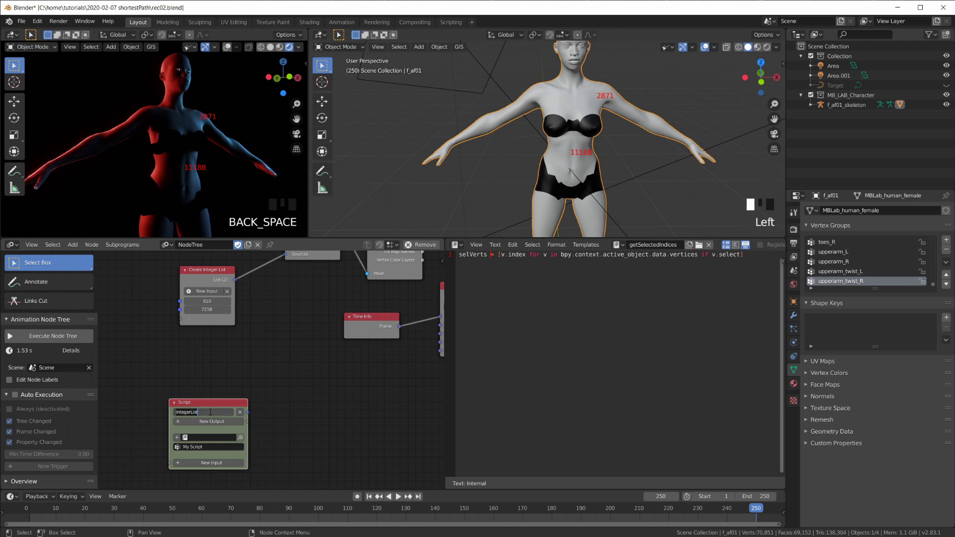
text(selVerts)
key(Return)
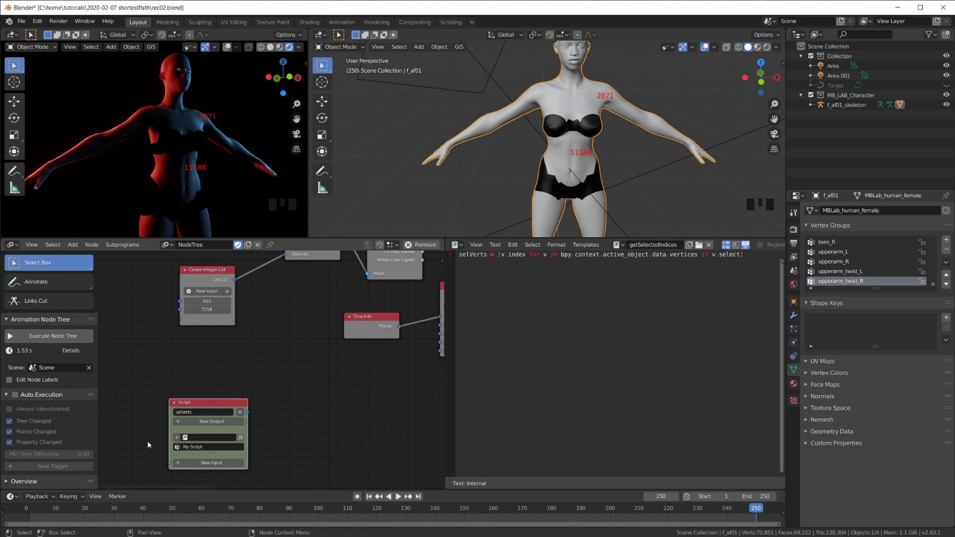
- Compare the variable name selVerts in the code with the Script node's output name
scroll(147, 441, up, 3)
middle_drag(176, 425, 183, 377)
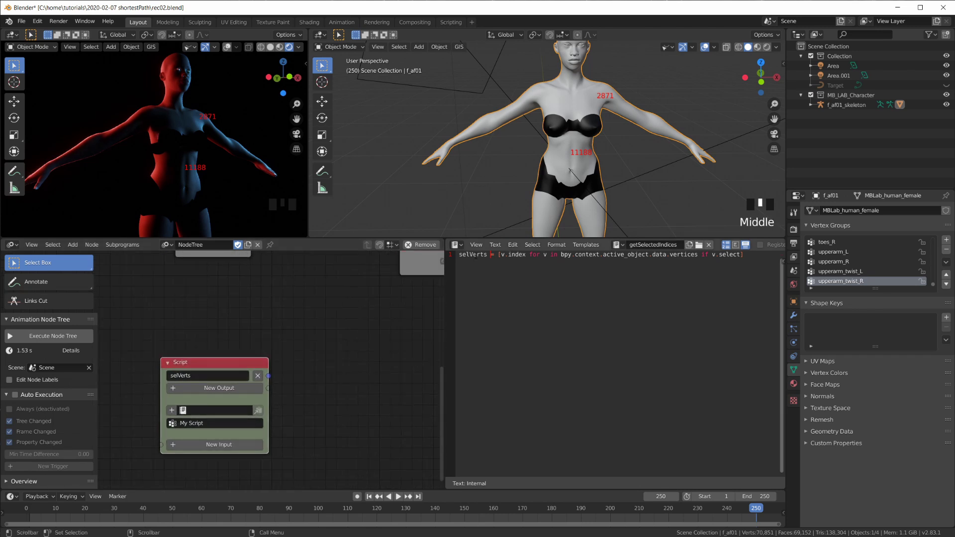
double_click(472, 254)
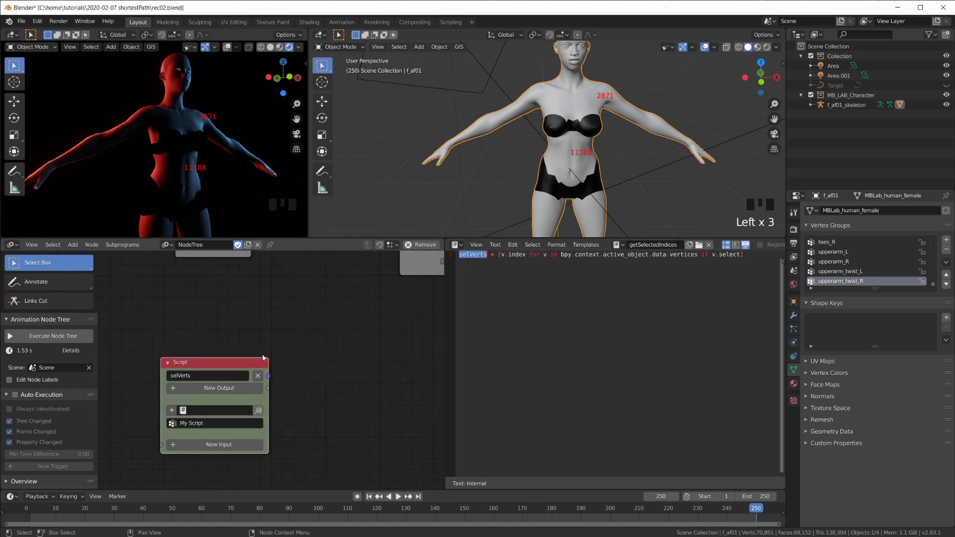
click(197, 378)
click(194, 362)
drag(221, 362, 218, 379)
click(278, 393)
drag(277, 393, 291, 365)
scroll(290, 364, down, 7)
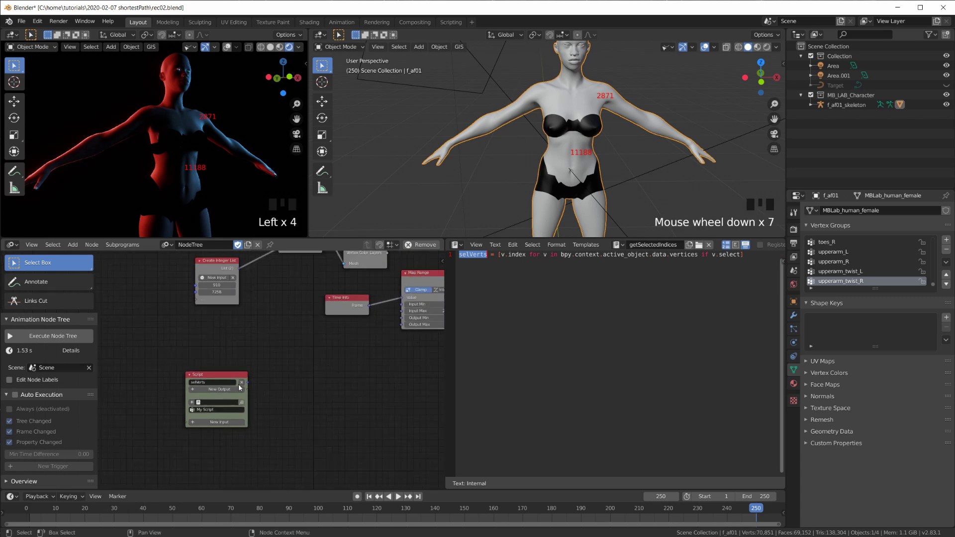
- Create an Invoke Subprogram node for the Script node and place it above the Script node
click(219, 378)
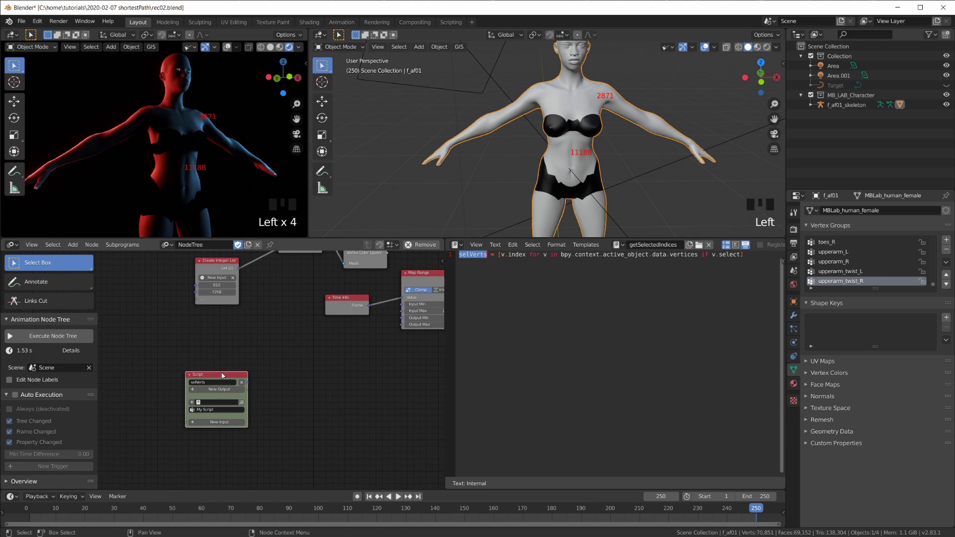
key(w)
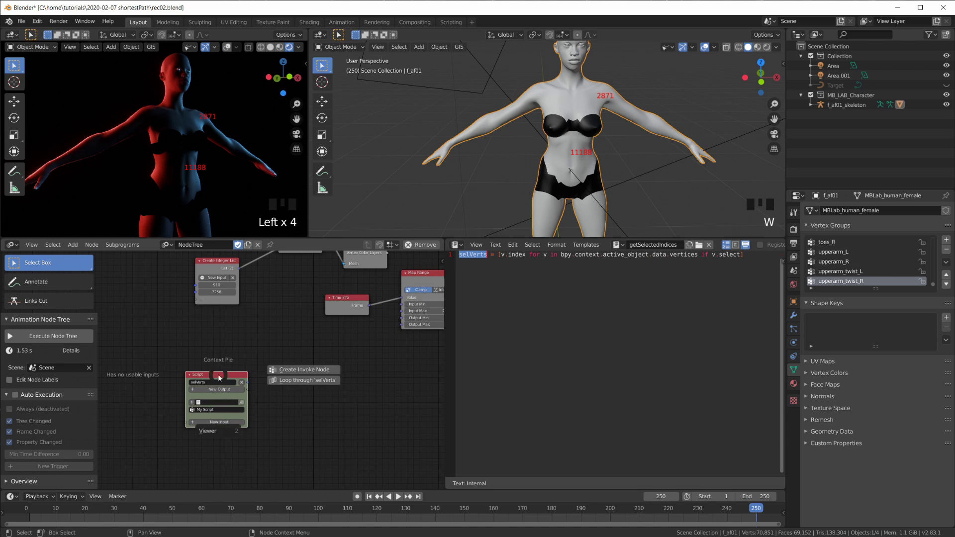
click(296, 370)
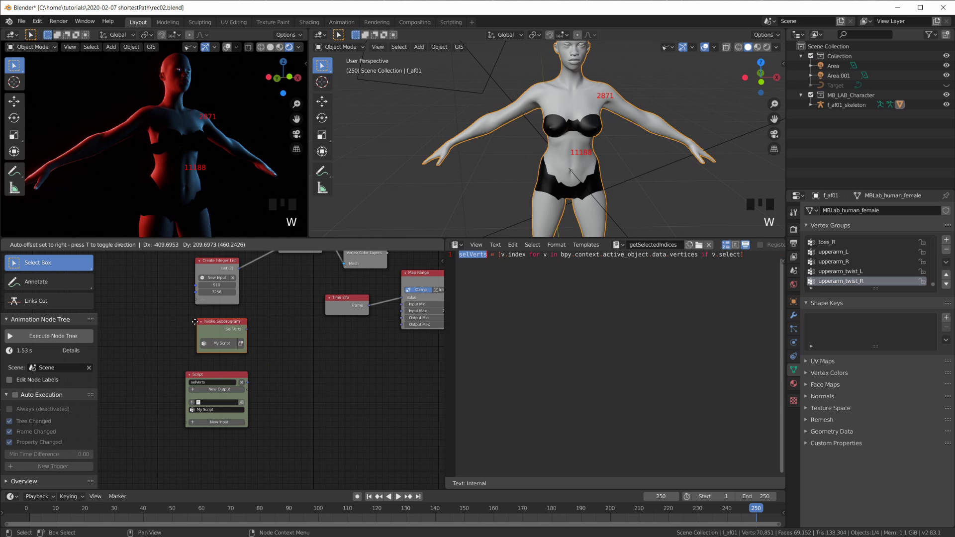
click(200, 350)
drag(216, 331, 302, 351)
scroll(234, 345, up, 3)
scroll(279, 339, down, 4)
scroll(266, 331, up, 3)
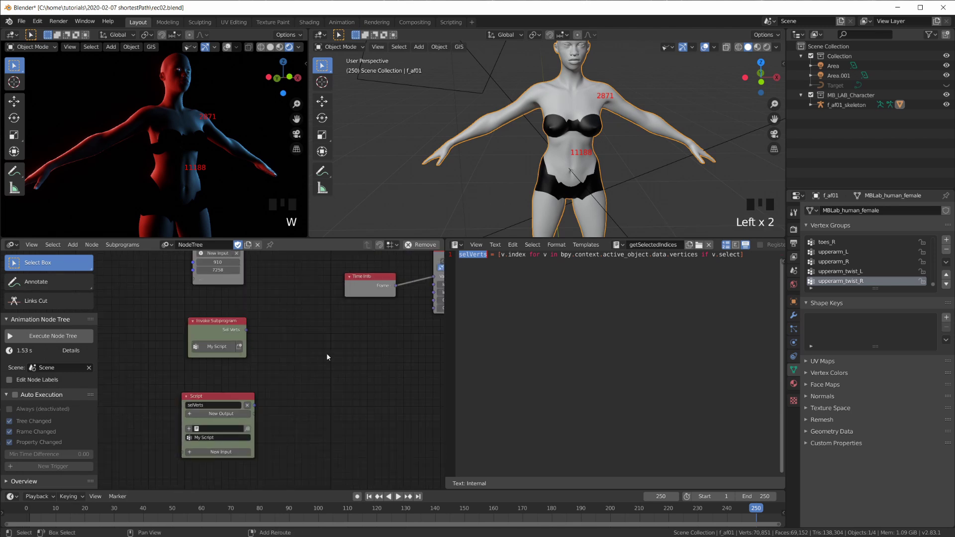
- Add a Viewer node and connect the Invoke Subprogram node's Sel Verts output to it
key(shift+a)
mouse_move(321, 344)
click(374, 345)
click(302, 330)
drag(302, 344, 246, 331)
- Execute the node tree and assign the getSelectedIndices text to the Script node
drag(244, 396, 242, 378)
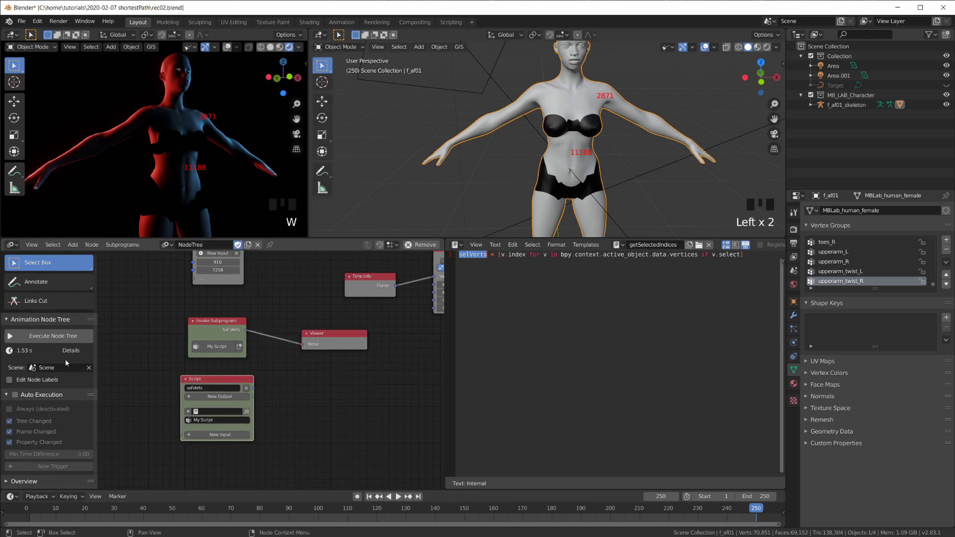
click(49, 336)
click(194, 415)
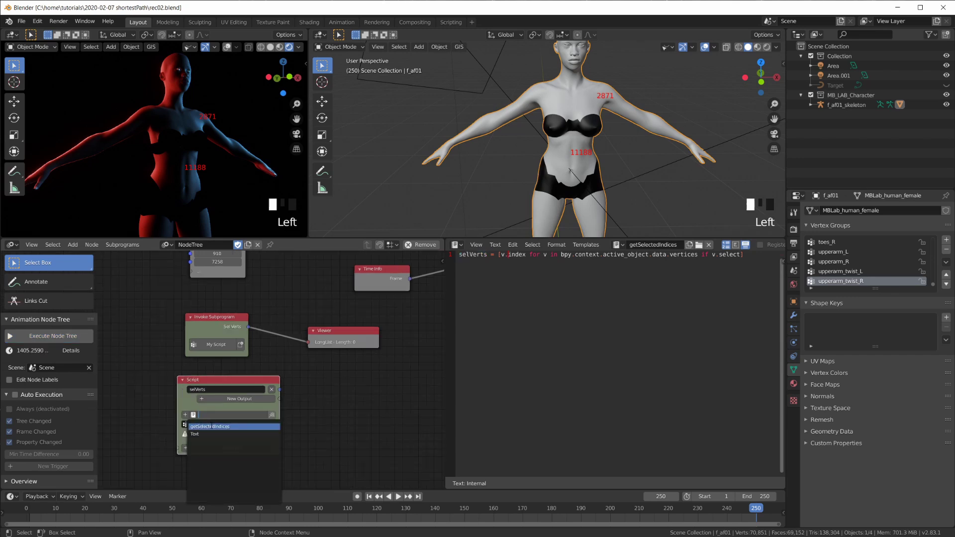
click(224, 428)
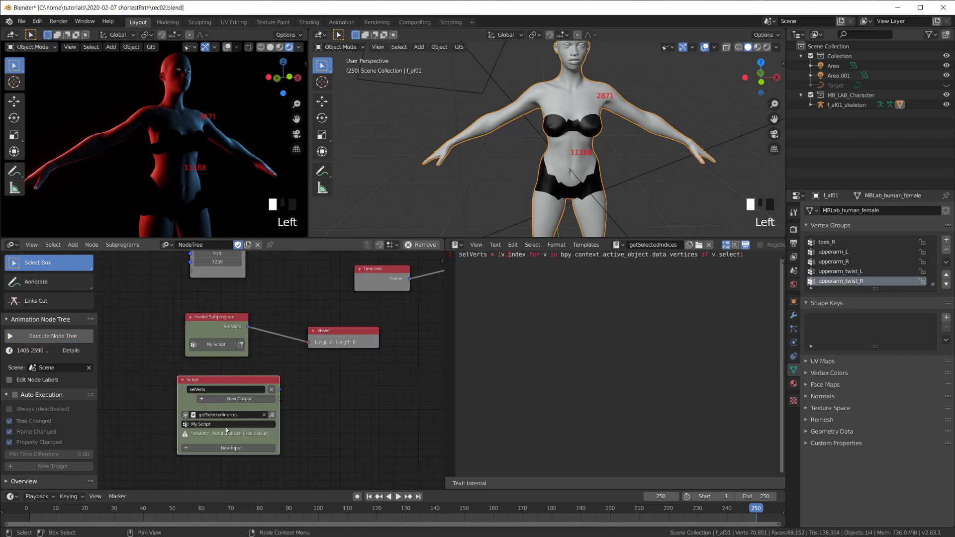
- Rename the script subprogram as getSelectedIndices and widen its Invoke Subprogram node
click(229, 426)
text(getSelectedIndices)
key(Return)
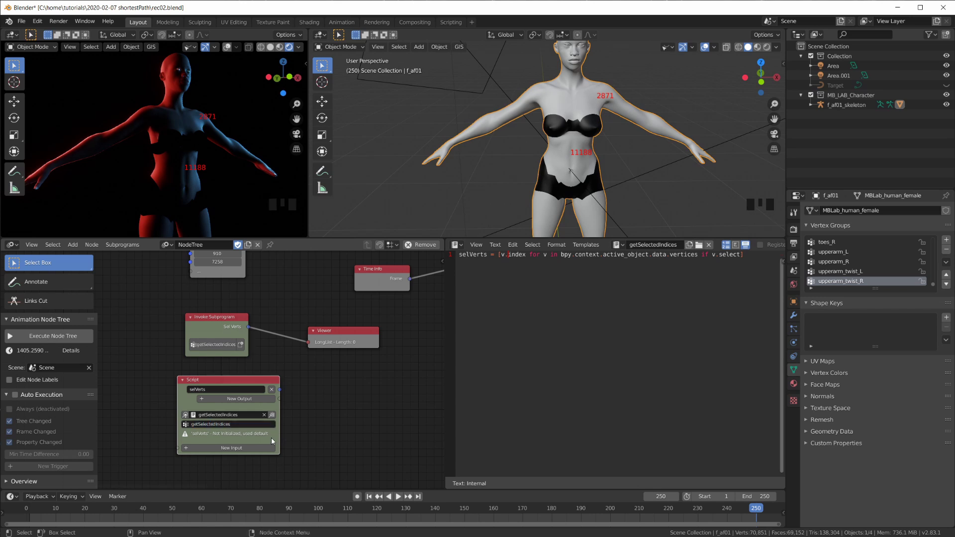
drag(220, 382, 207, 401)
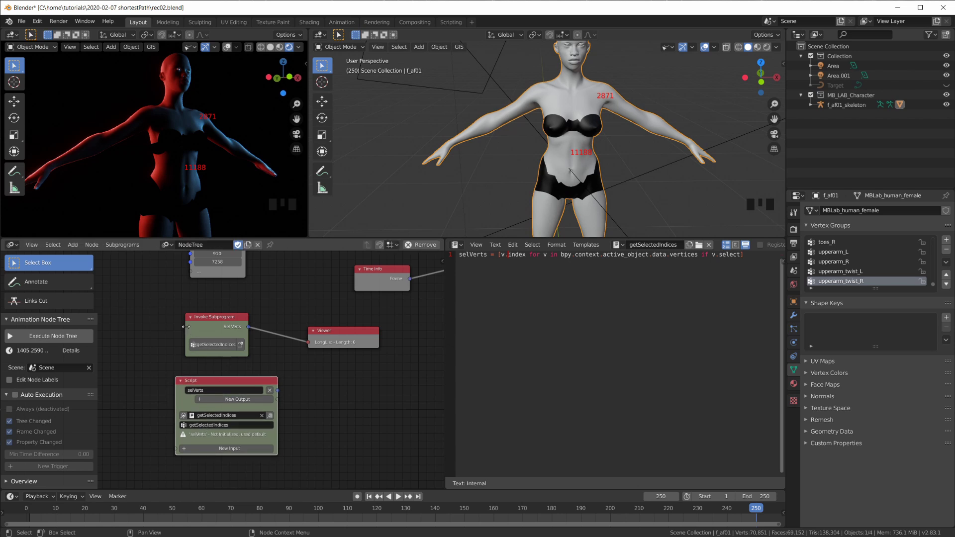
drag(185, 329, 224, 309)
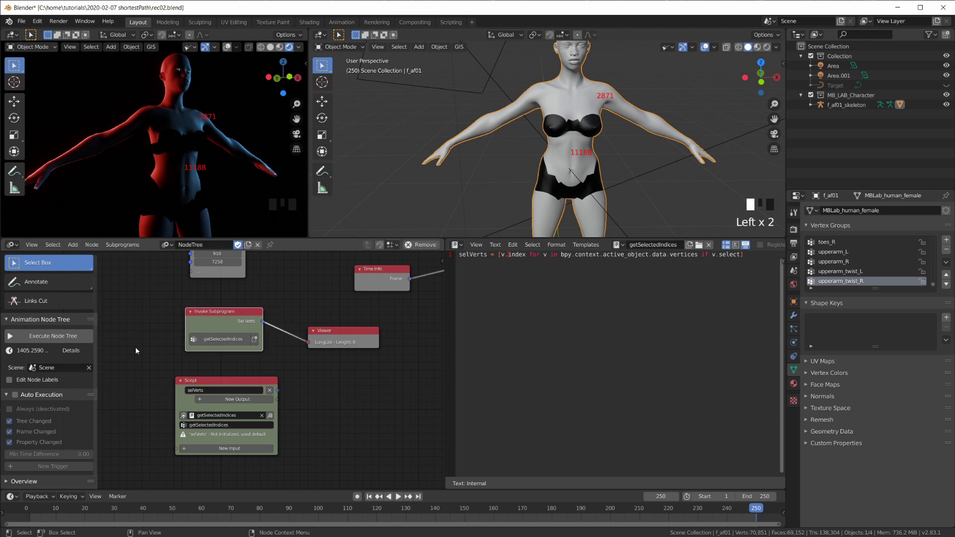
- Save the file and execute the node tree, comparing the Viewer's list with the index labels on the character
key(ctrl+s)
click(58, 338)
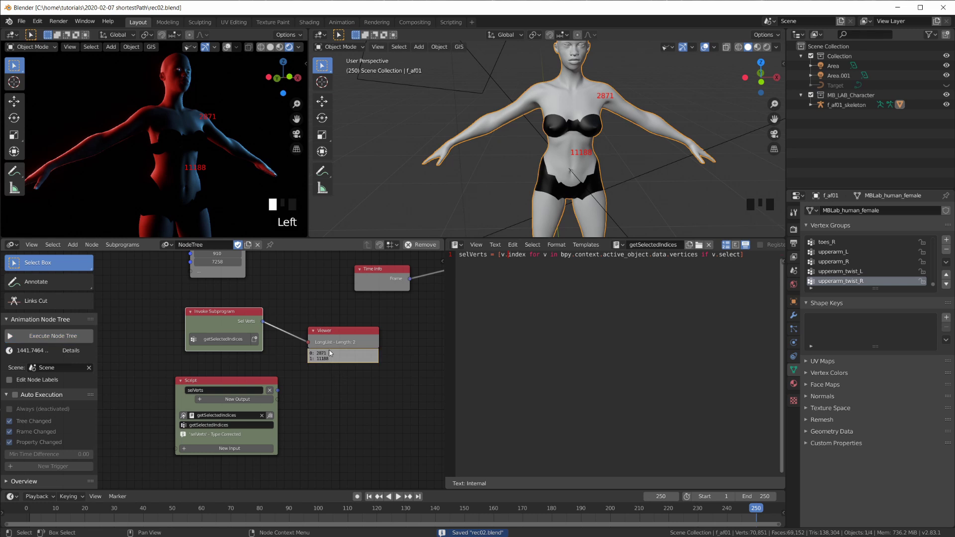
scroll(329, 350, up, 2)
drag(354, 318, 355, 332)
scroll(625, 86, up, 1)
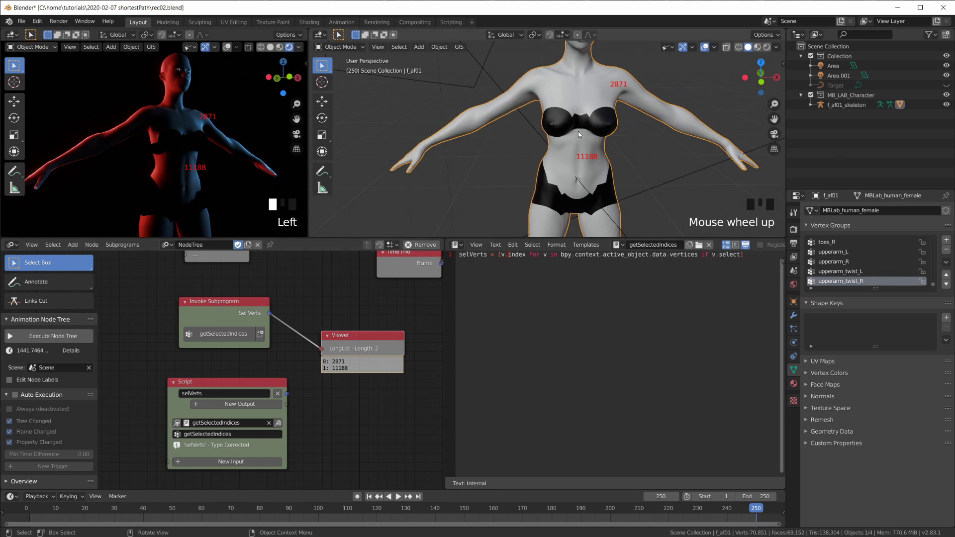
scroll(294, 397, down, 6)
- Replace the Create Integer List node with the Invoke Subprogram node, connecting Sel Verts to Find Shortest Path's Sources
middle_drag(357, 372, 357, 424)
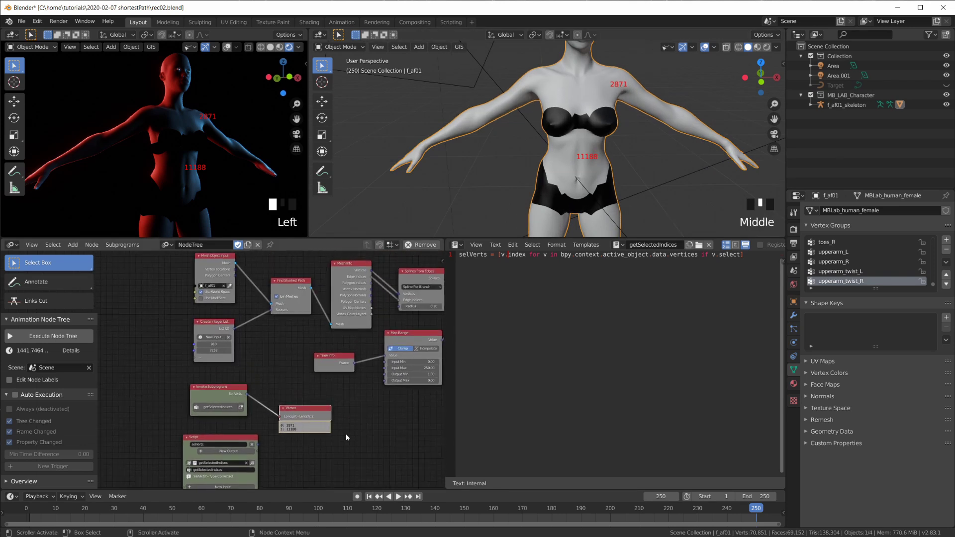
scroll(343, 428, up, 4)
click(210, 303)
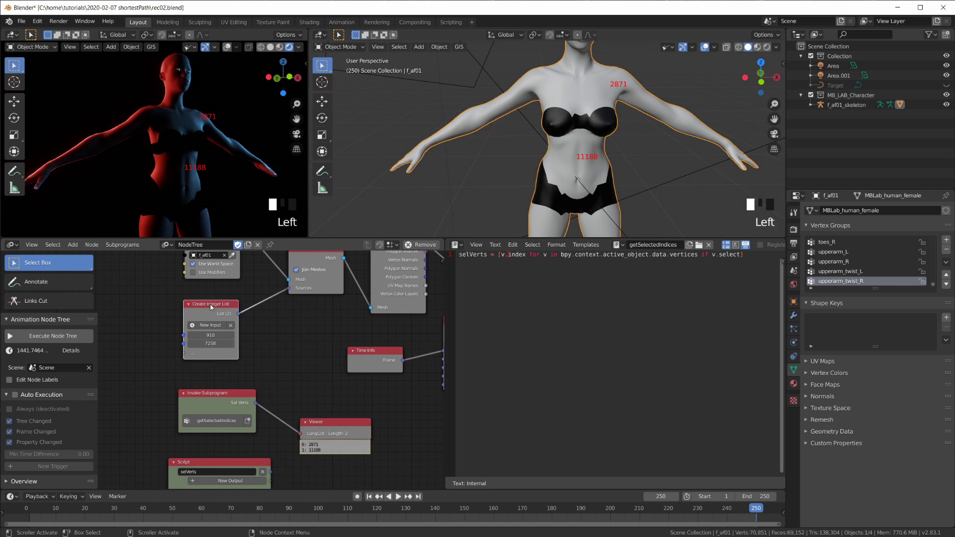
drag(210, 303, 154, 318)
key(x)
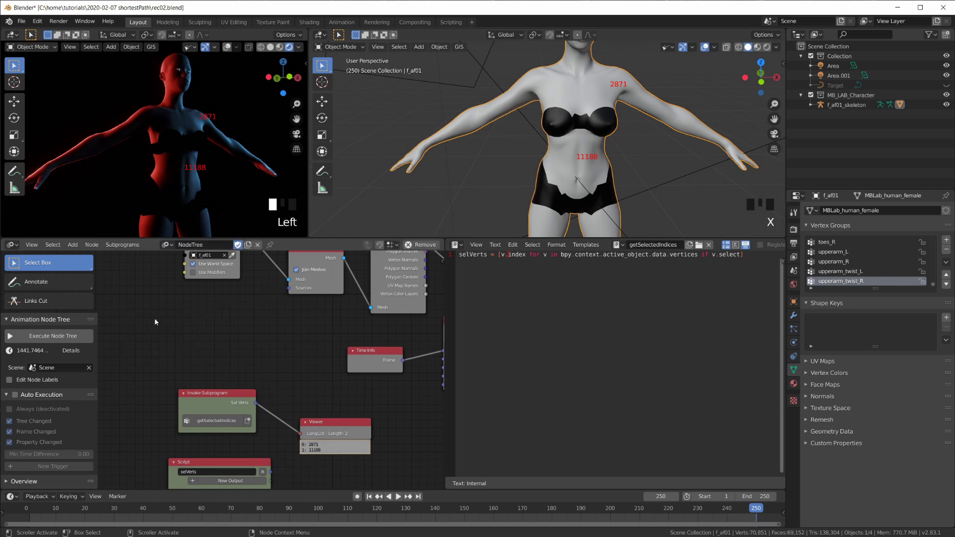
drag(255, 402, 288, 287)
drag(219, 395, 215, 288)
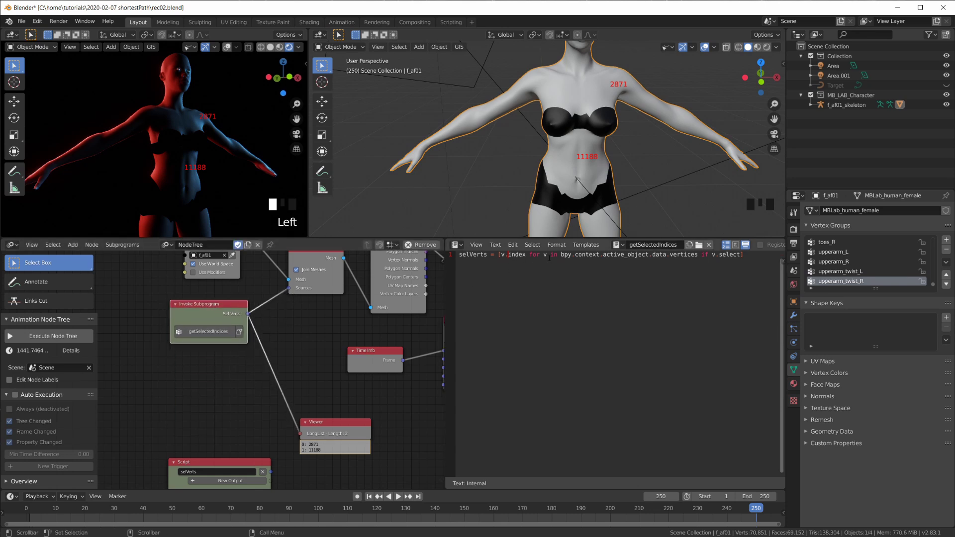
- Move the Script and Viewer nodes close below the Invoke Subprogram node and slightly widen the node editor
drag(752, 253, 459, 254)
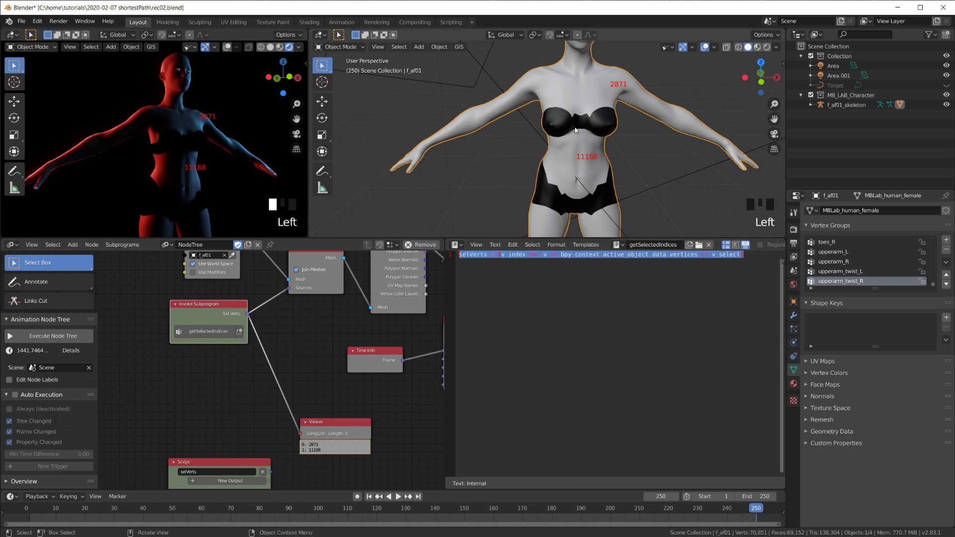
drag(327, 430, 329, 402)
scroll(282, 348, down, 2)
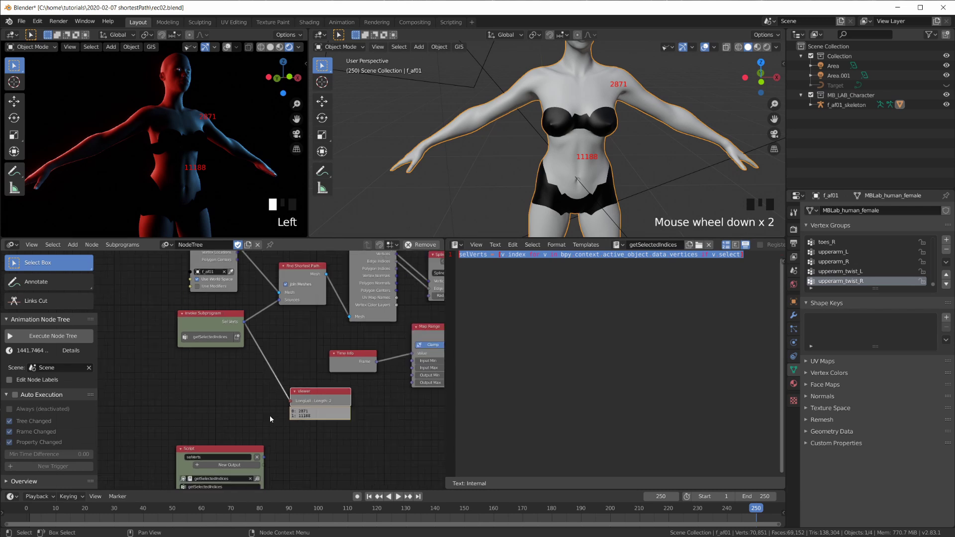
drag(234, 448, 226, 369)
drag(296, 269, 295, 274)
scroll(311, 295, up, 3)
middle_drag(319, 302, 320, 325)
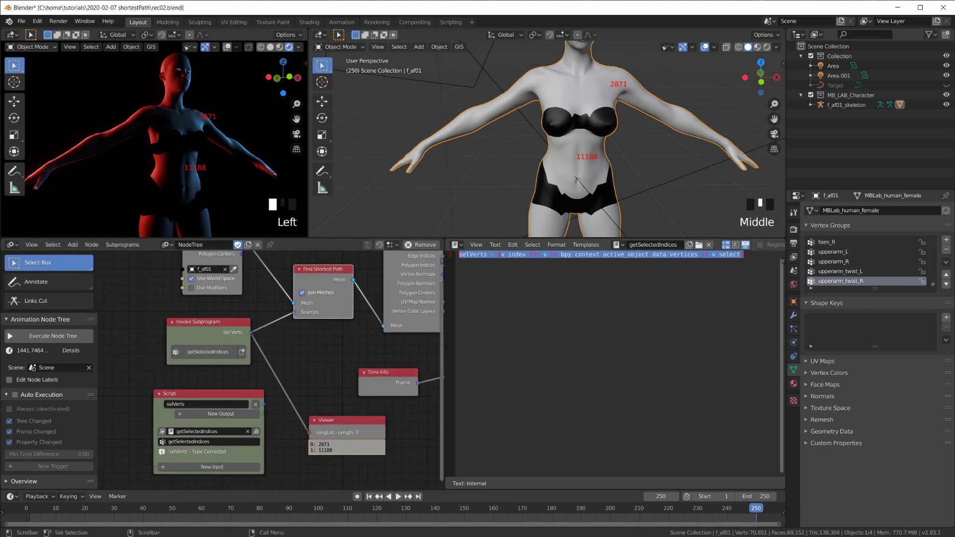
drag(445, 347, 466, 347)
click(303, 467)
click(596, 254)
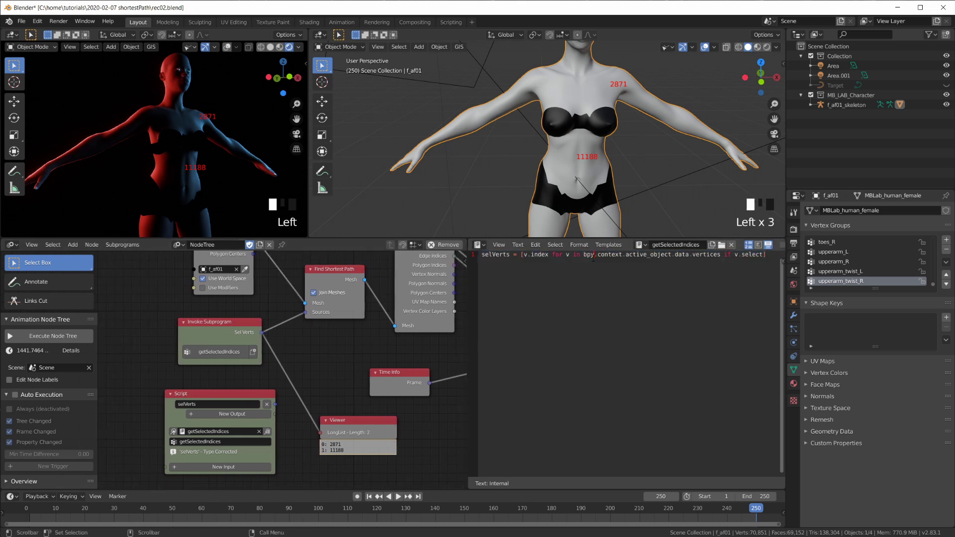
- Add an Object input to the Script node and rename it obj
click(223, 467)
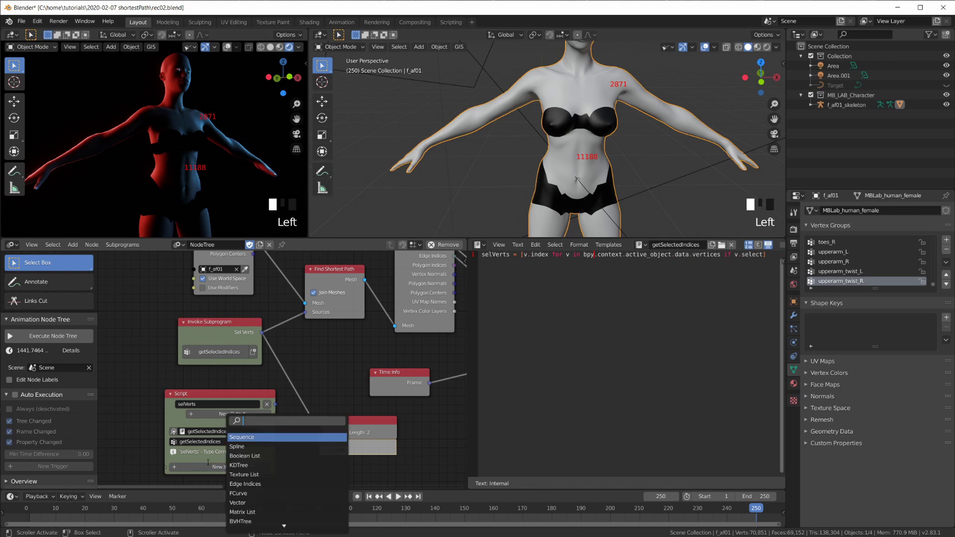
text(objec)
click(244, 445)
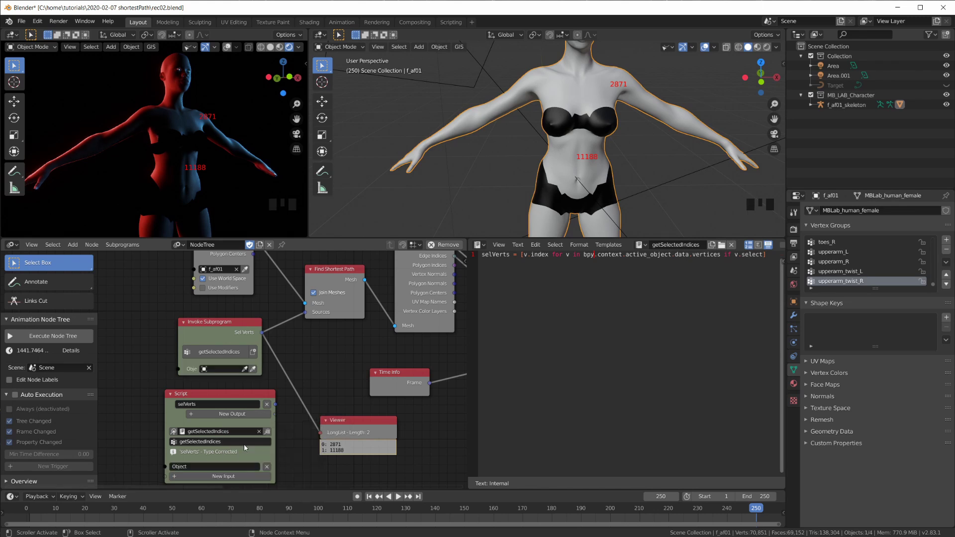
click(201, 467)
text(obj)
key(Return)
drag(209, 454, 208, 454)
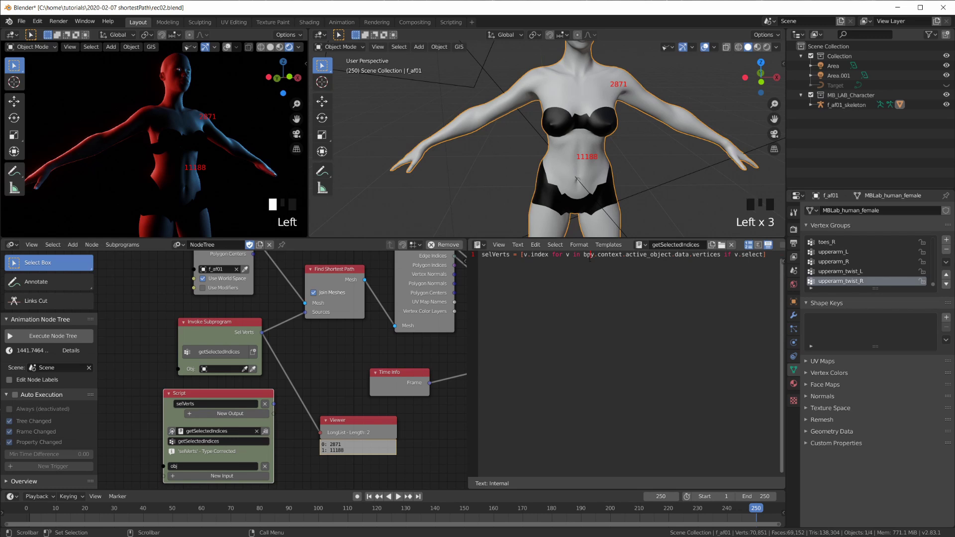
- Replace bpy.context.active_object with obj in the getSelectedIndices code line
drag(607, 257, 669, 256)
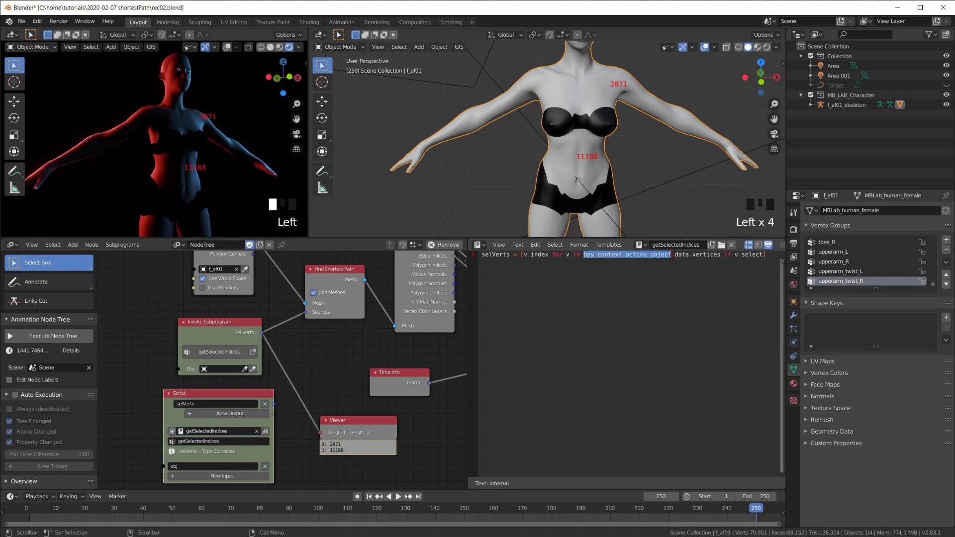
text(obj)
click(614, 306)
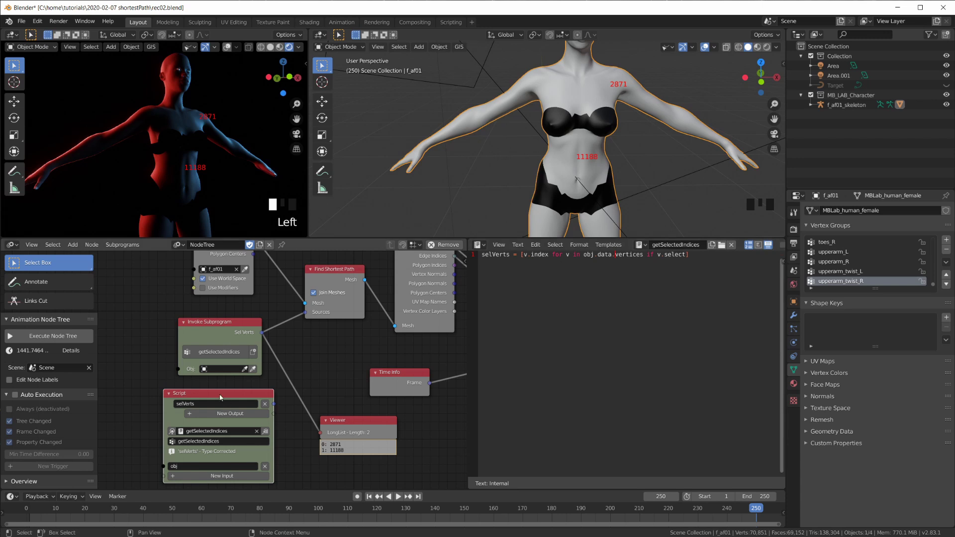
- Add an Object Input node beside the Mesh Object Input and set its object to f_af01
click(211, 315)
drag(211, 315, 210, 324)
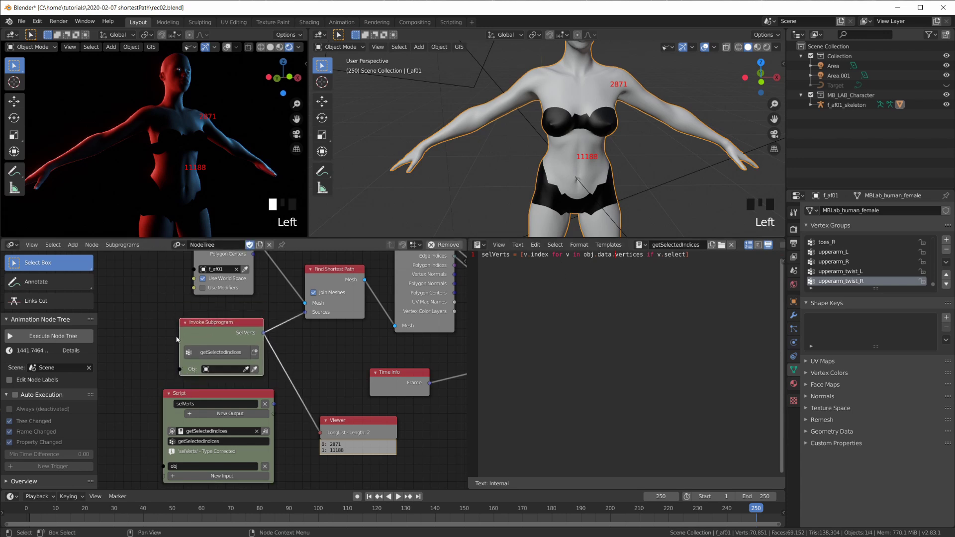
middle_drag(180, 328, 232, 376)
middle_drag(278, 282, 273, 279)
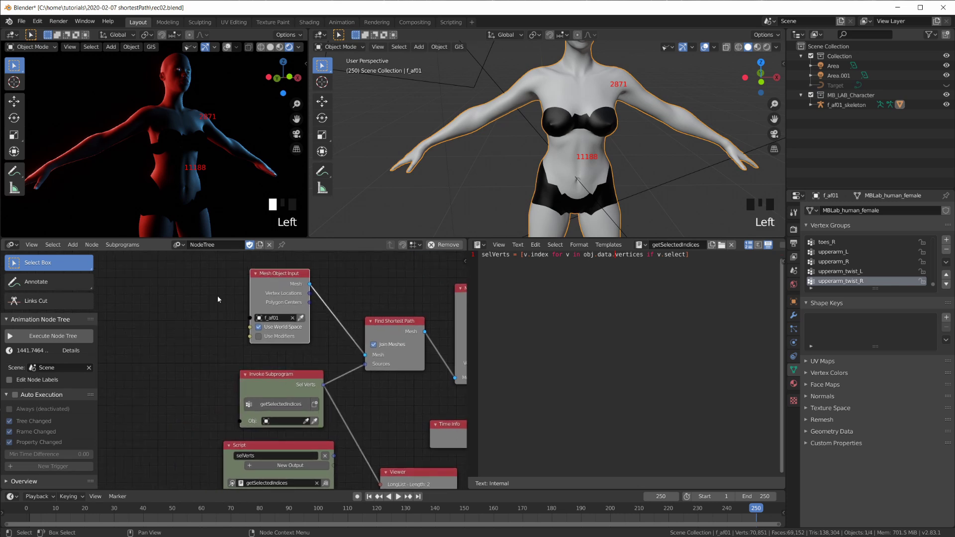
key(shift+a)
mouse_move(141, 150)
click(224, 151)
click(172, 390)
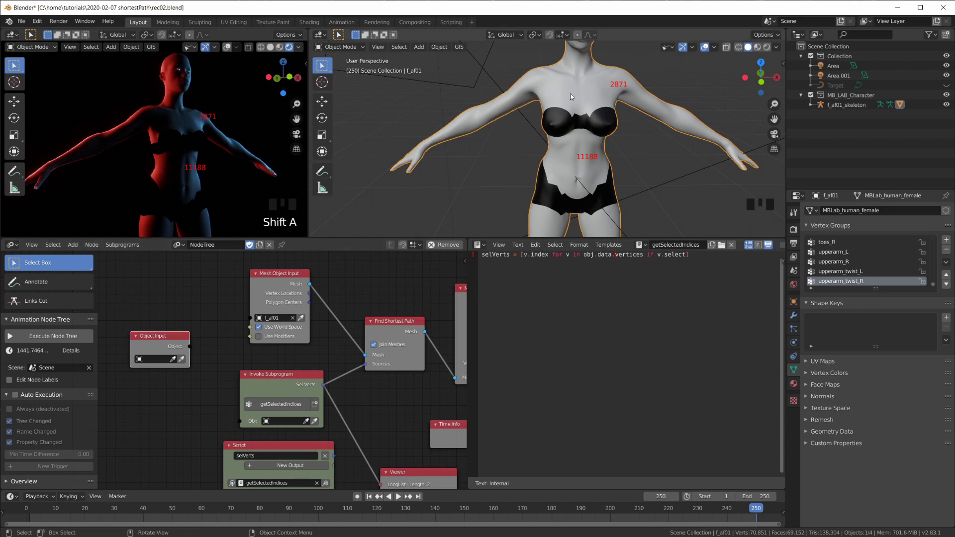
click(182, 359)
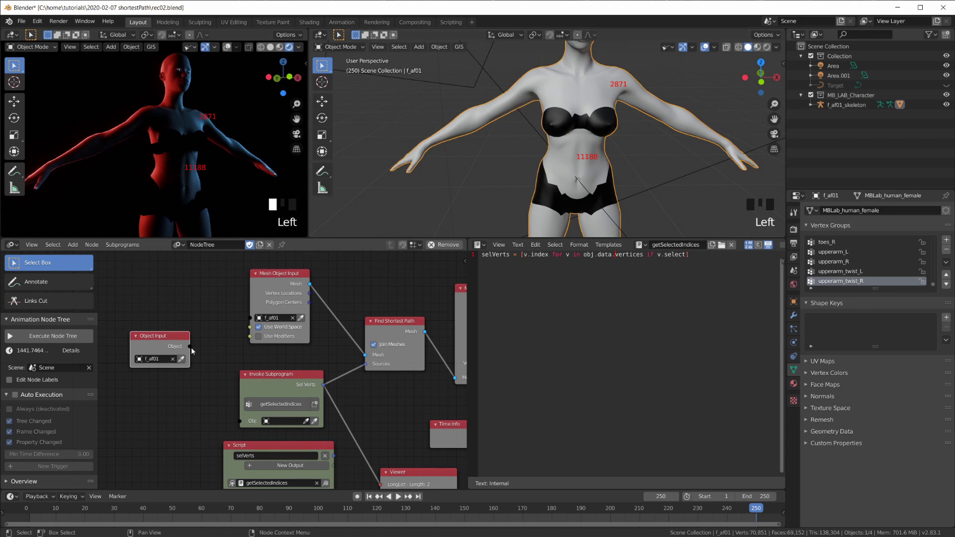
- Connect the Object Input's output to the Invoke Subprogram's Obj input and the Mesh Object Input's Object input
drag(190, 346, 239, 421)
drag(281, 385, 277, 379)
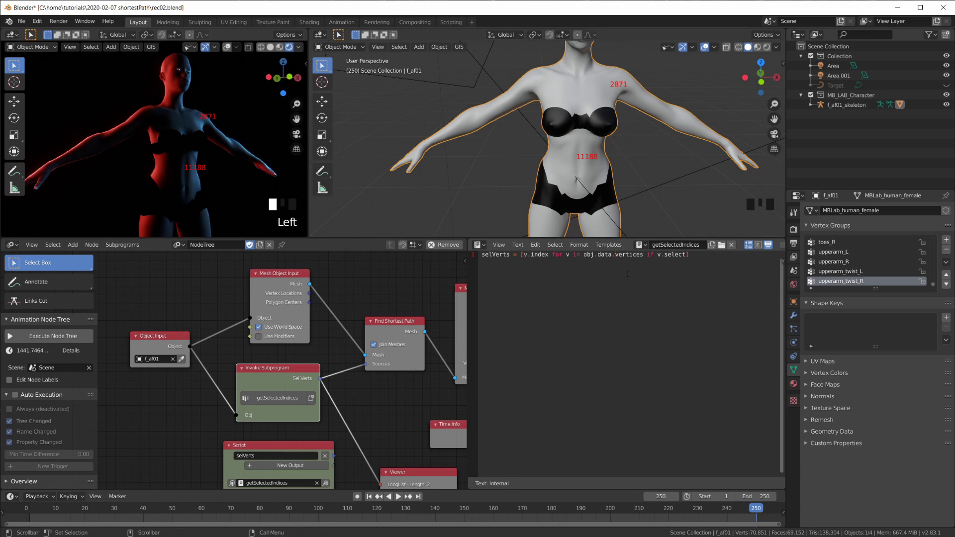
mouse_move(159, 336)
mouse_down()
mouse_move(176, 336)
mouse_move(161, 350)
mouse_up()
- Widen the node editor at the text editor's expense to fit more of the node tree
scroll(195, 391, down, 6)
middle_drag(198, 393, 303, 404)
scroll(293, 384, up, 3)
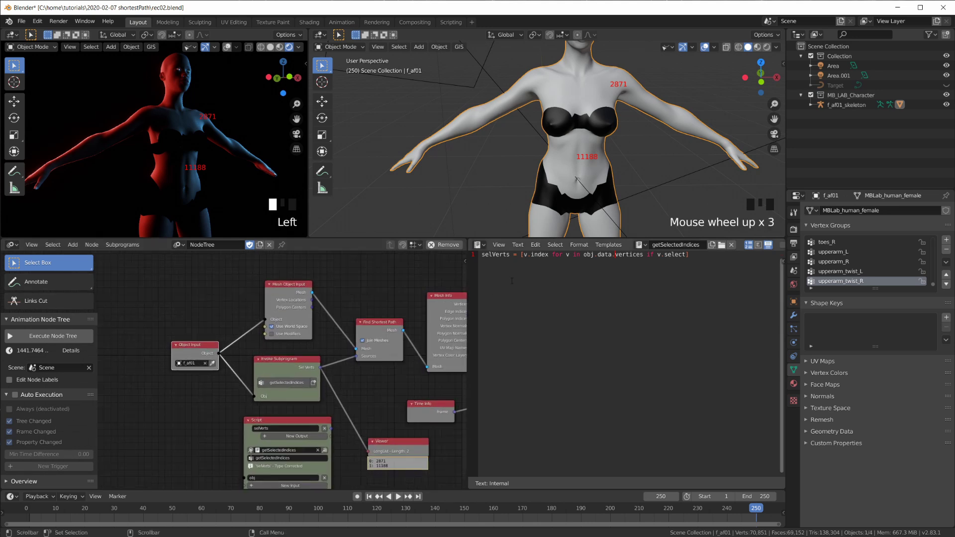
drag(467, 289, 552, 289)
middle_drag(383, 384, 339, 386)
scroll(338, 386, up, 1)
scroll(340, 389, up, 2)
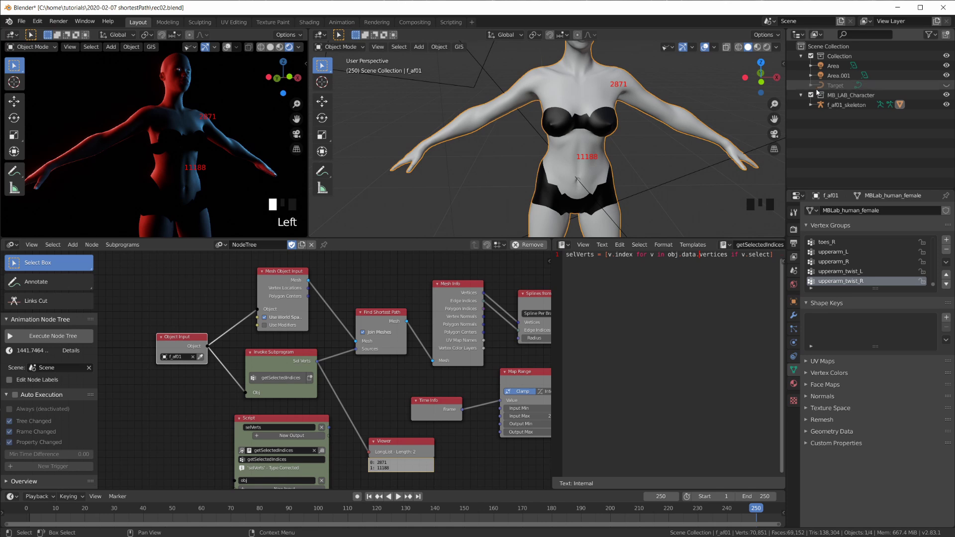
- In Edit Mode, select one vertex on the character's right arm, one on its left shoulder and one on its left leg, and return to Object Mode
key(Tab)
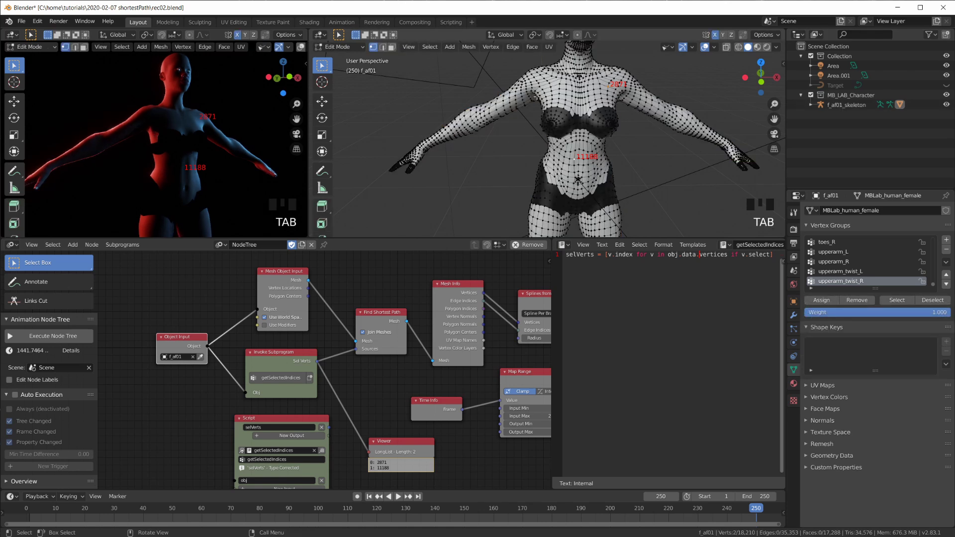
click(475, 114)
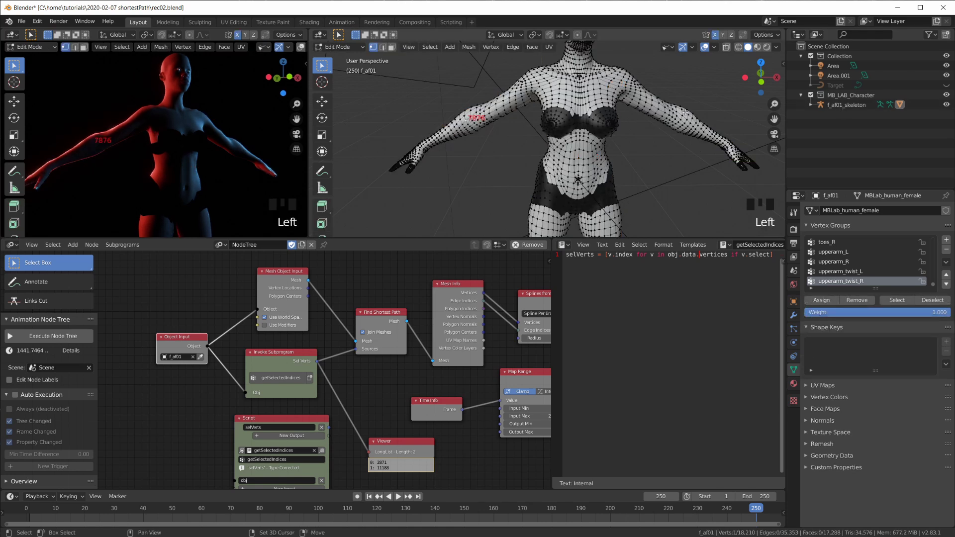
shift+click(625, 89)
shift+middle_drag(625, 88, 657, 164)
shift+click(608, 147)
scroll(608, 148, down, 4)
scroll(657, 164, up, 1)
key(Tab)
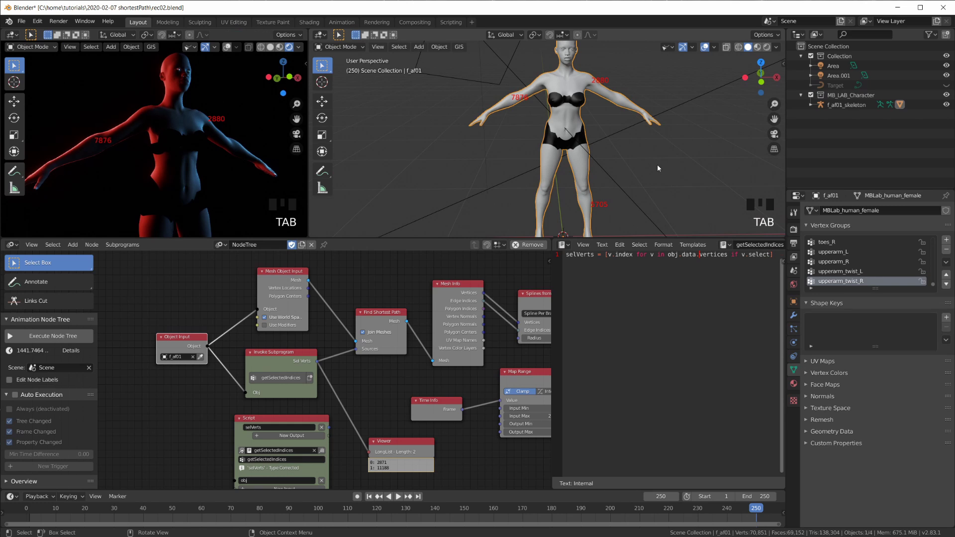
- Execute the node tree for the new vertex selection and nudge the Viewer and Find Shortest Path nodes slightly
click(57, 338)
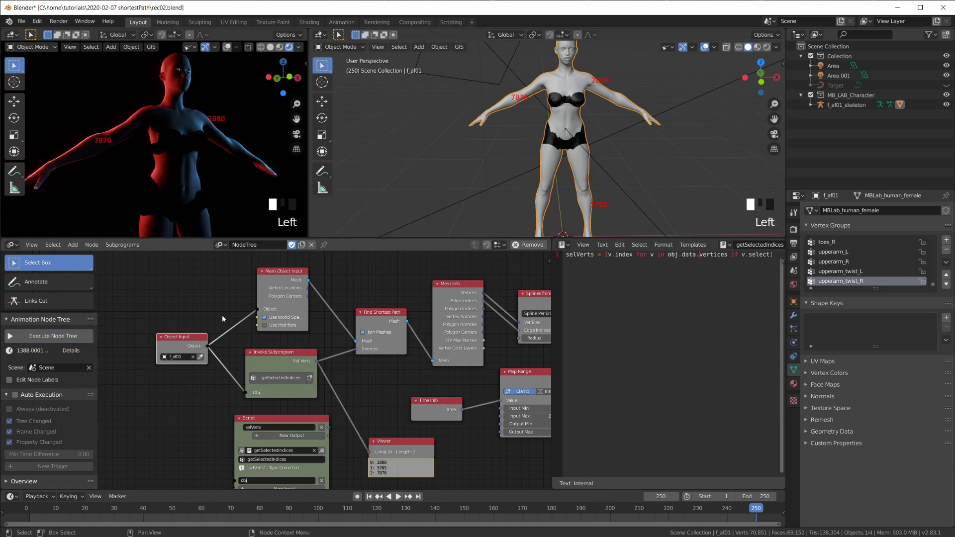
drag(382, 471, 380, 469)
drag(386, 318, 383, 312)
middle_drag(461, 318, 298, 320)
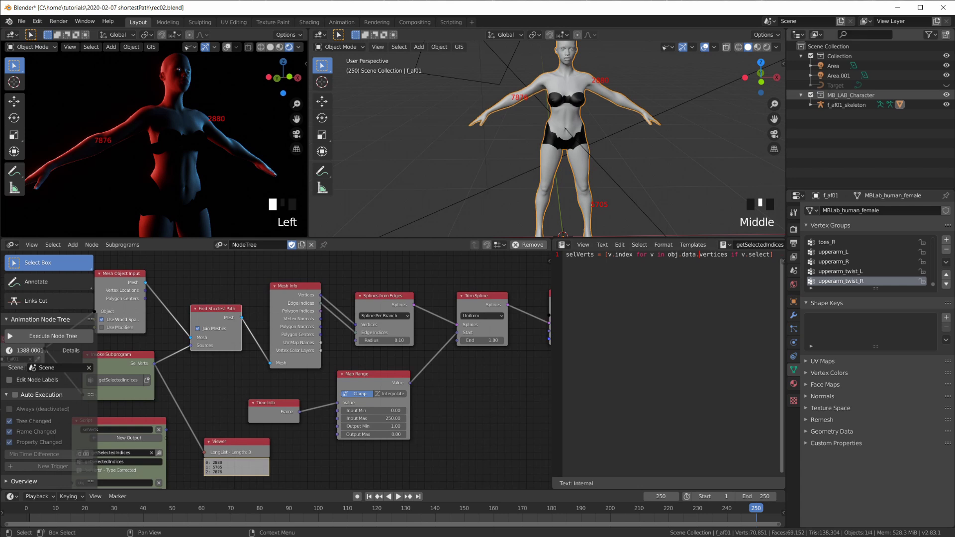
- Hide the MB_LAB_Character collection and unhide the Target curve to view the generated splines on their own
click(947, 94)
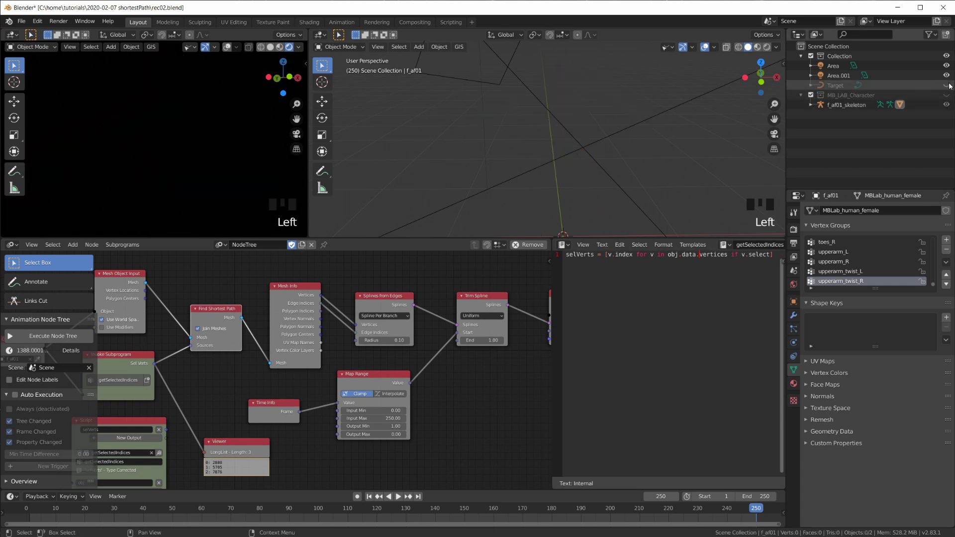
click(947, 85)
scroll(619, 174, up, 3)
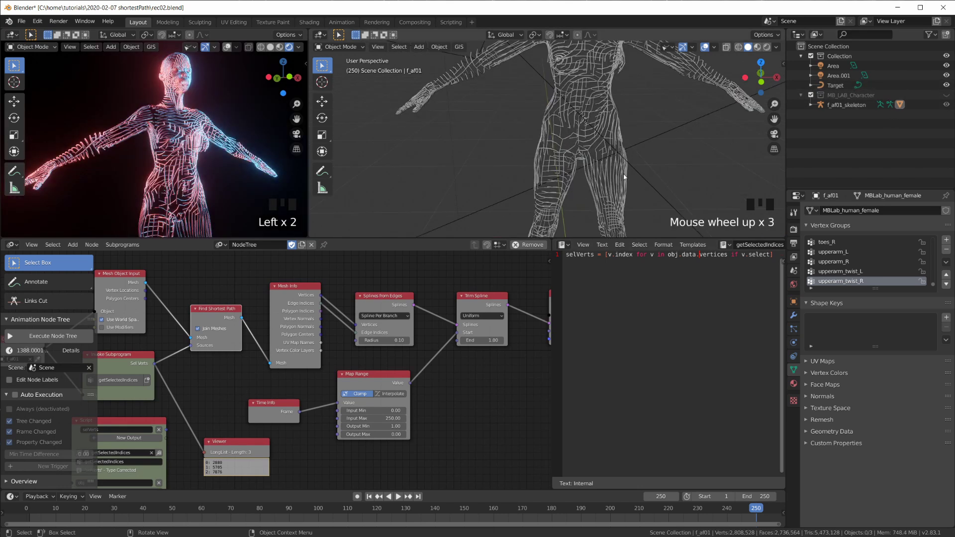
shift+middle_drag(342, 148, 493, 129)
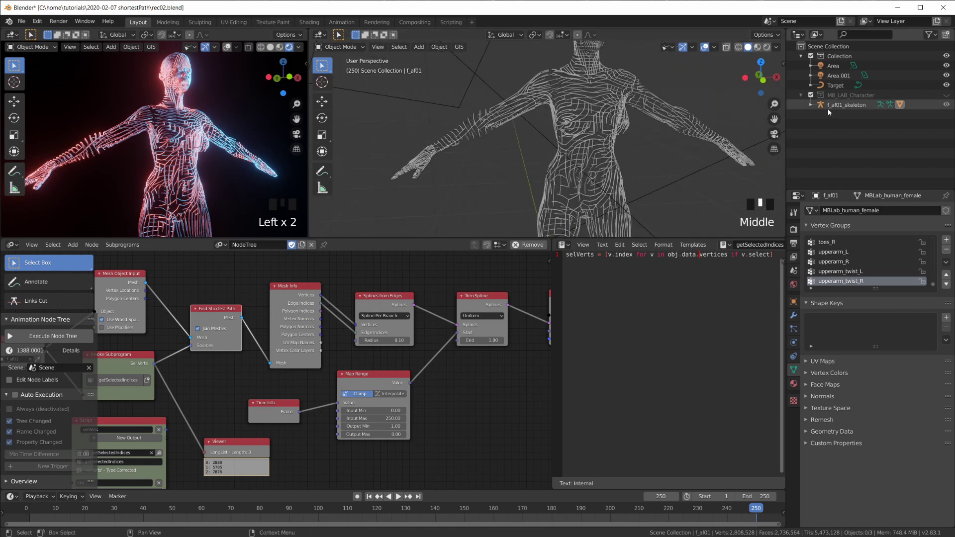
- Unhide the MB_LAB_Character collection and inspect how the splines run over the body around the selected vertices
click(947, 95)
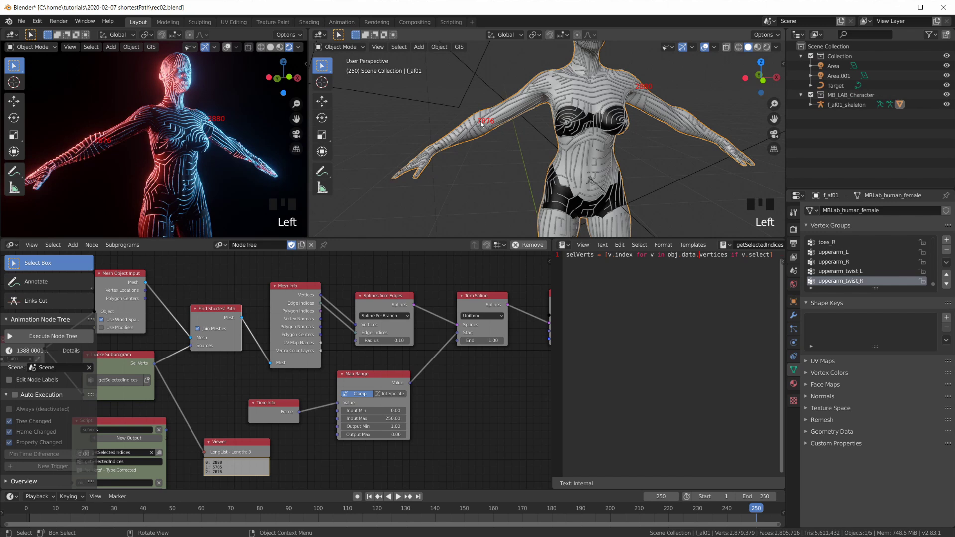
scroll(481, 126, up, 3)
scroll(419, 111, down, 3)
middle_drag(419, 112, 507, 115)
scroll(561, 106, up, 3)
scroll(531, 198, down, 3)
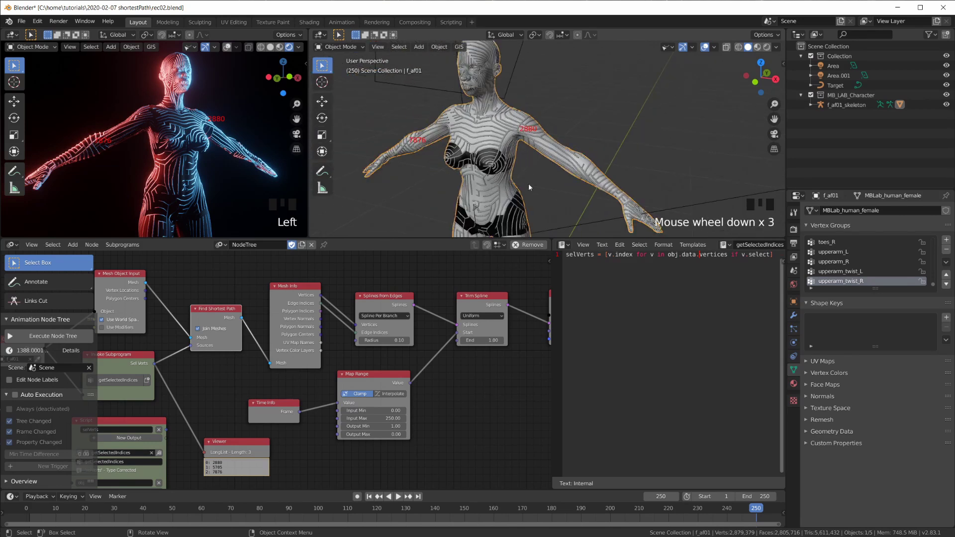
shift+middle_drag(531, 198, 502, 214)
- Move the Object Input node slightly upward in the node tree and review the nodes connected to it
scroll(386, 415, down, 4)
shift+middle_drag(386, 414, 445, 423)
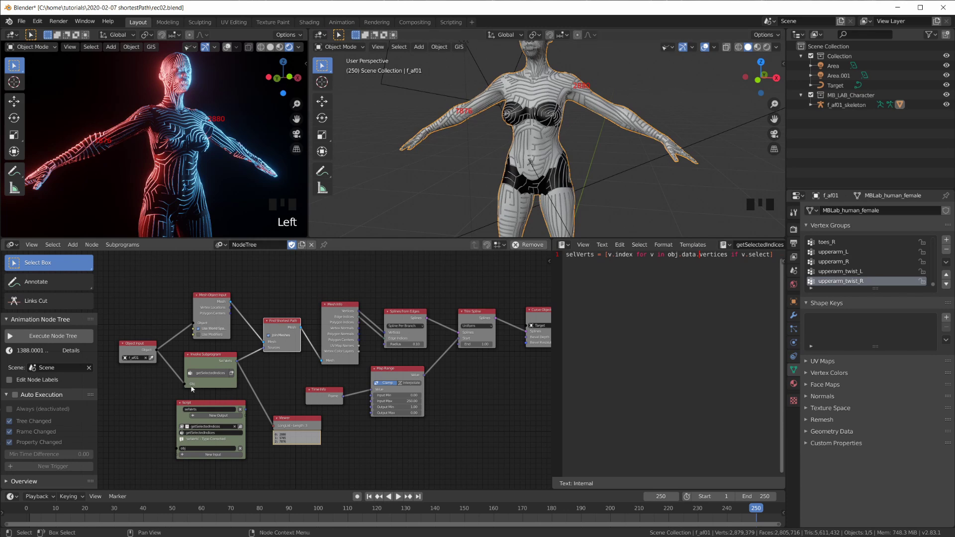
drag(138, 345, 138, 337)
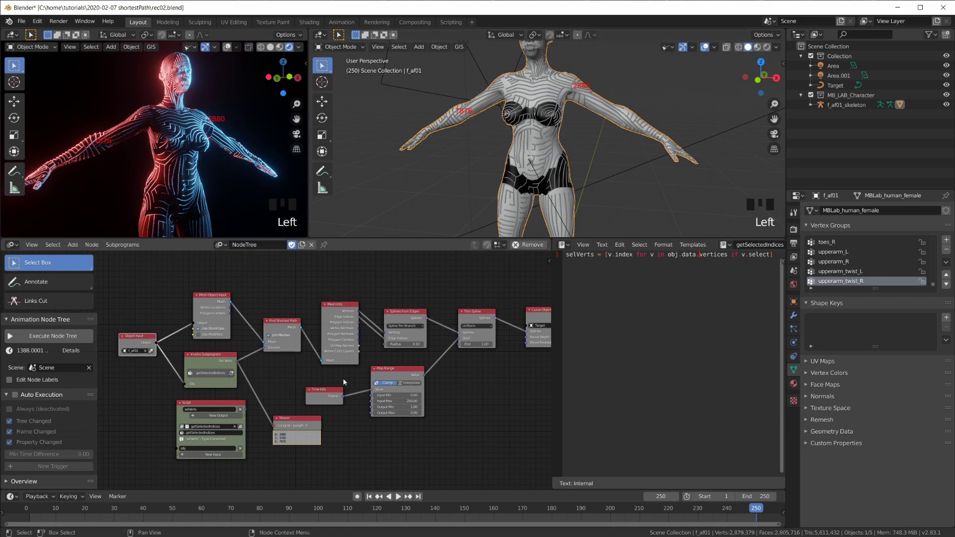
scroll(330, 392, up, 1)
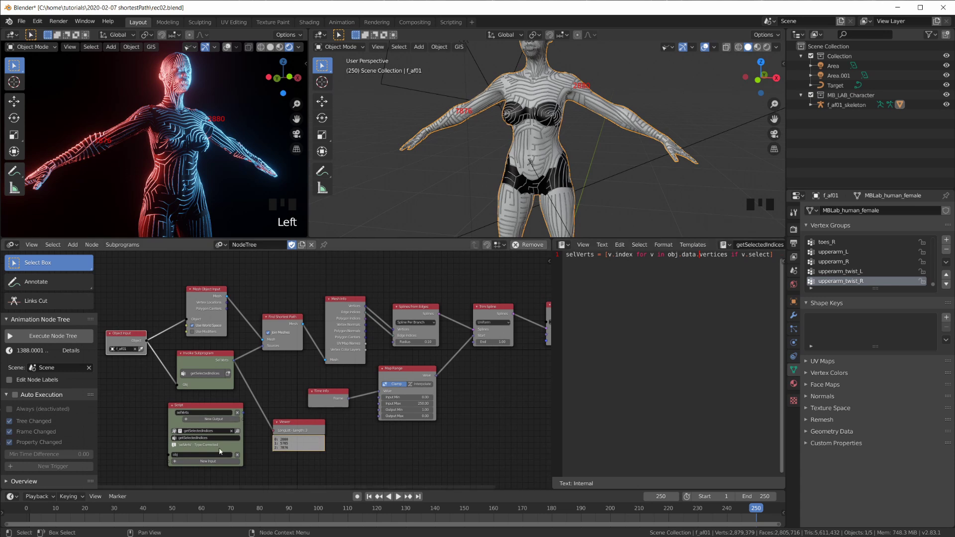
scroll(180, 384, up, 1)
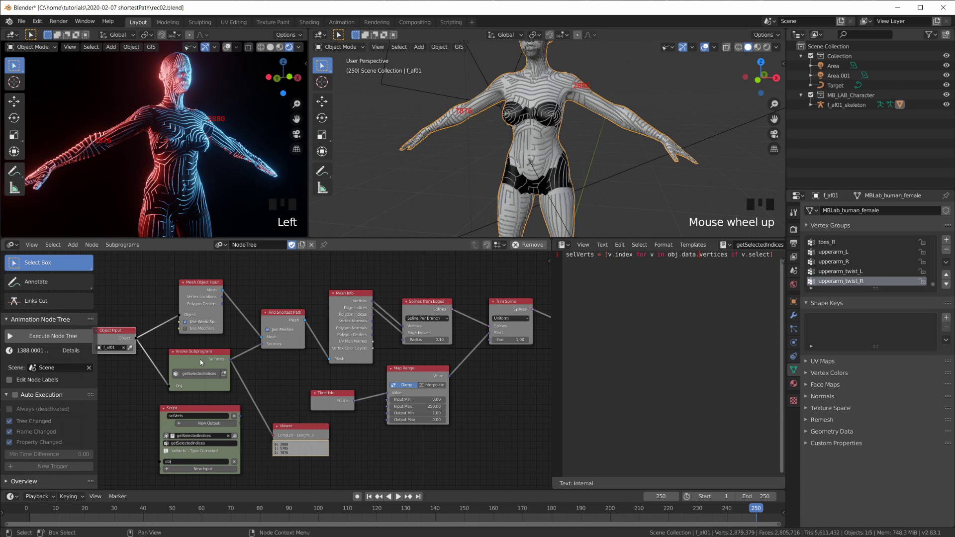